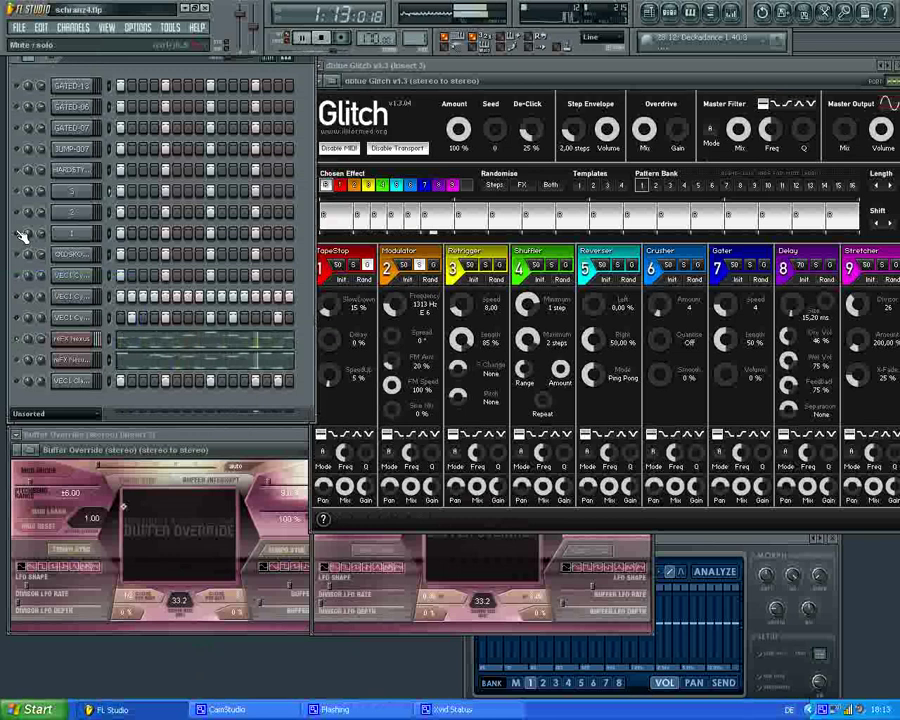
# Step: Move the mono Buffer Override window lower and sweep its pad, ending at divisor 1.00 and buffer size 27.9
pyautogui.click(386, 551)
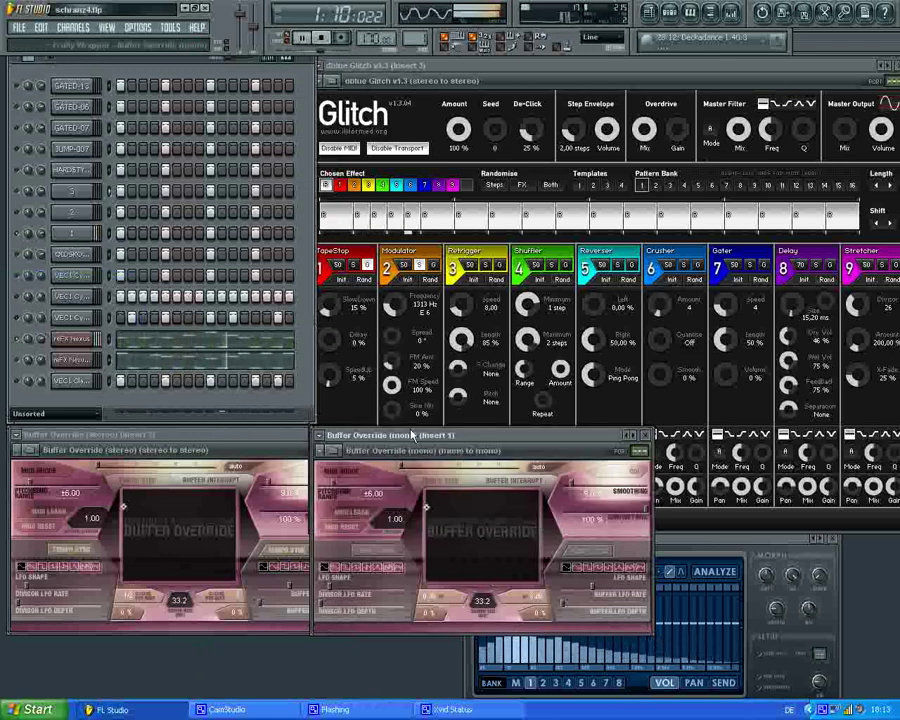
pyautogui.moveTo(410, 436); pyautogui.dragTo(410, 506)
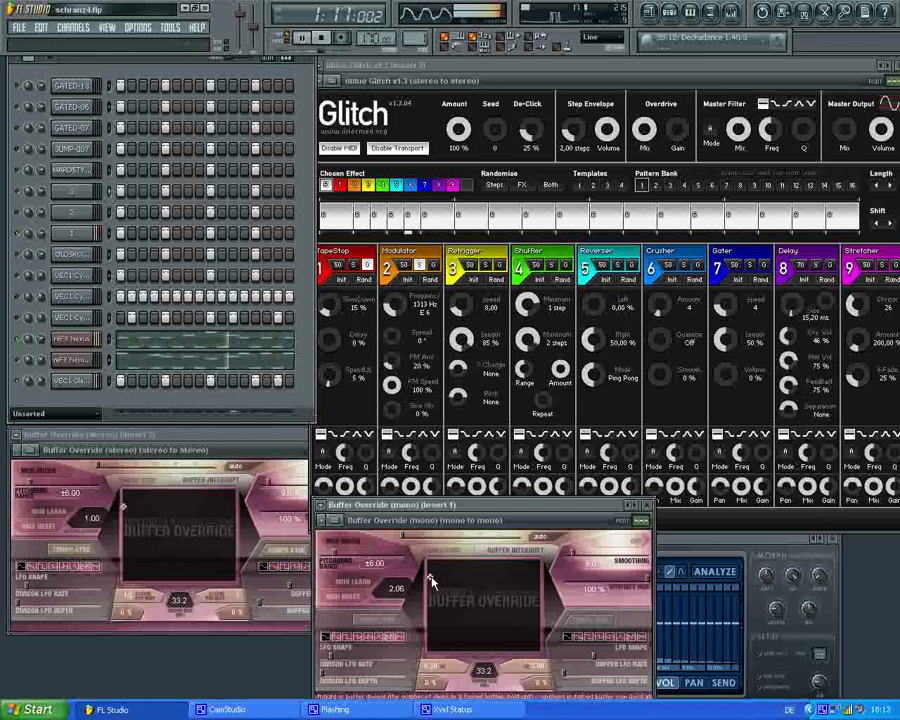
pyautogui.moveTo(432, 577); pyautogui.dragTo(436, 577)
pyautogui.click(843, 138)
pyautogui.moveTo(843, 142); pyautogui.dragTo(843, 141)
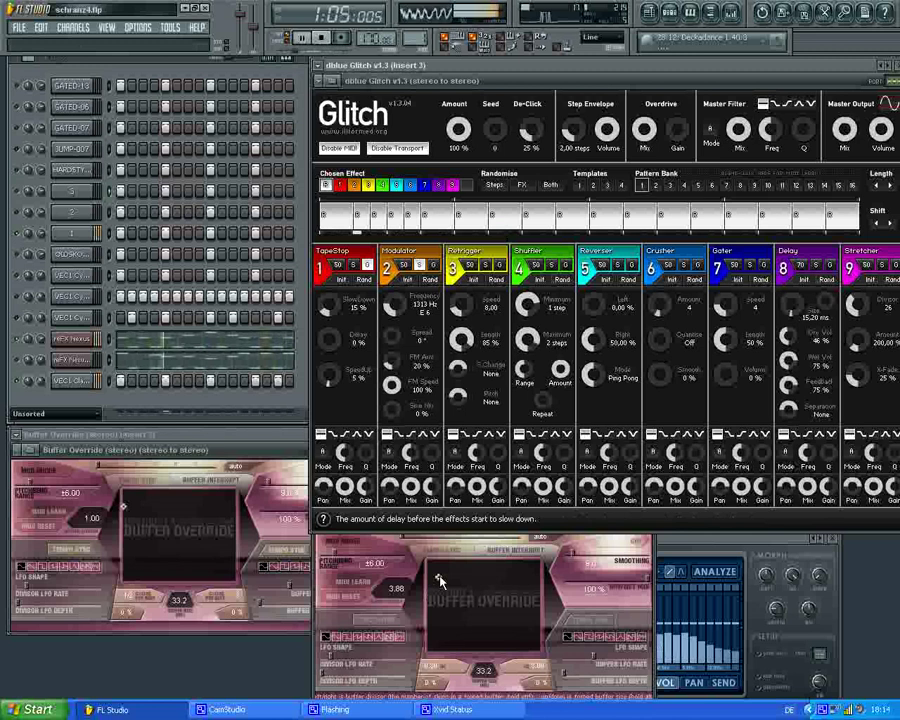
pyautogui.click(440, 580)
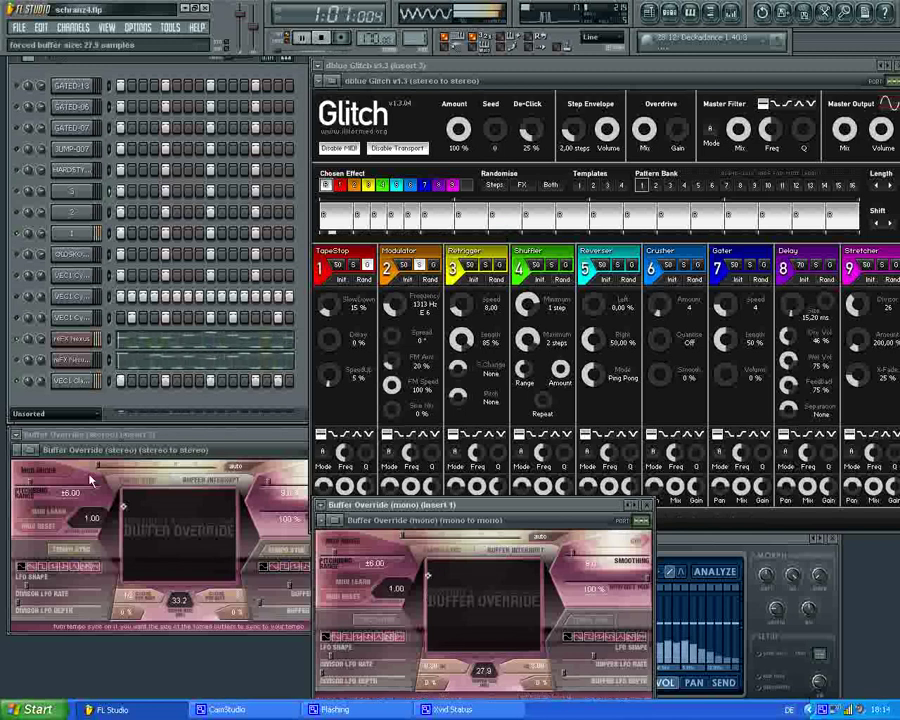
# Step: Toggle channel 1's mute and sweep the stereo Buffer Override pad through divisor 11.40 and buffer size 406.6, ending at 1.00 and 8.4
pyautogui.click(18, 233)
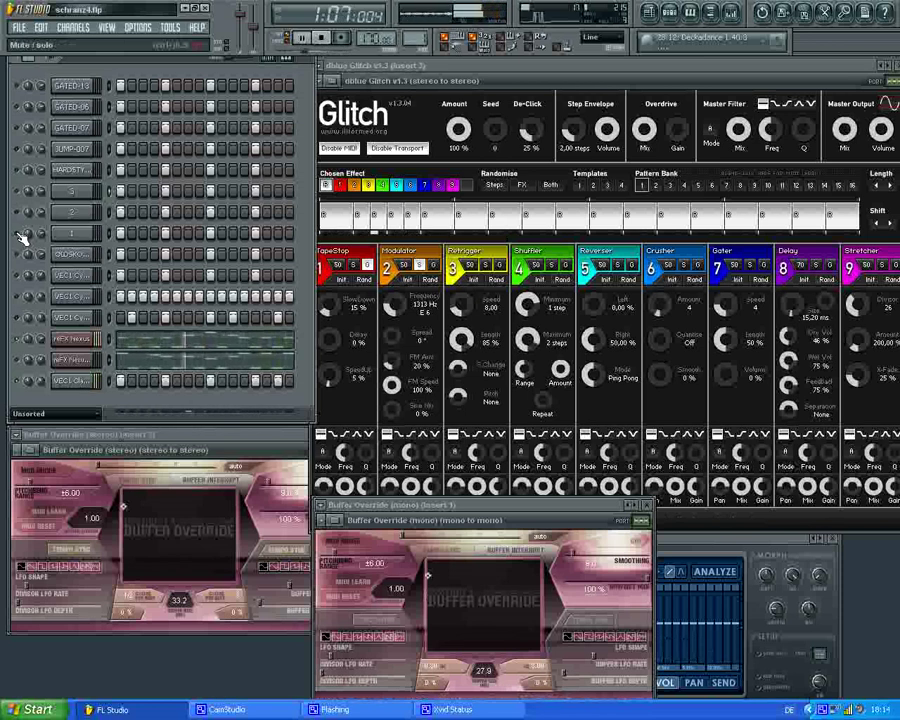
pyautogui.click(128, 509)
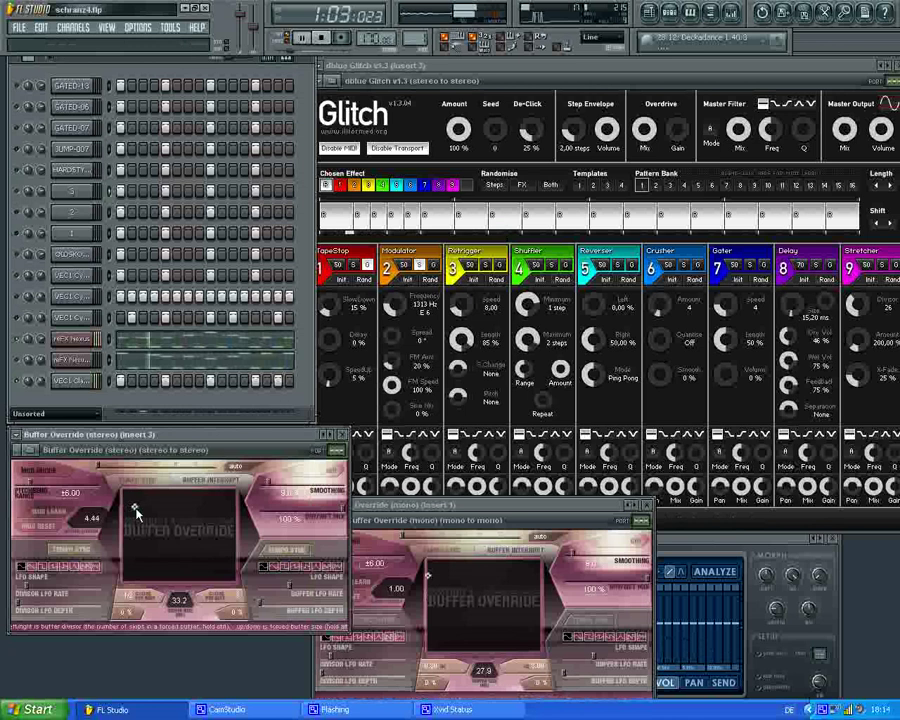
pyautogui.moveTo(136, 508); pyautogui.dragTo(137, 507)
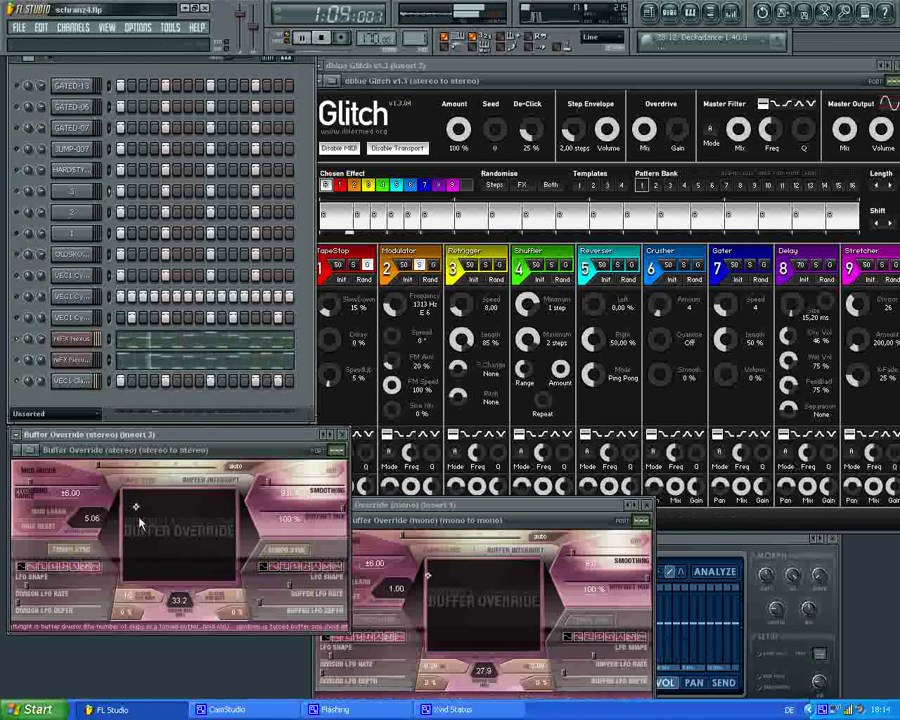
pyautogui.moveTo(143, 512); pyautogui.dragTo(146, 507)
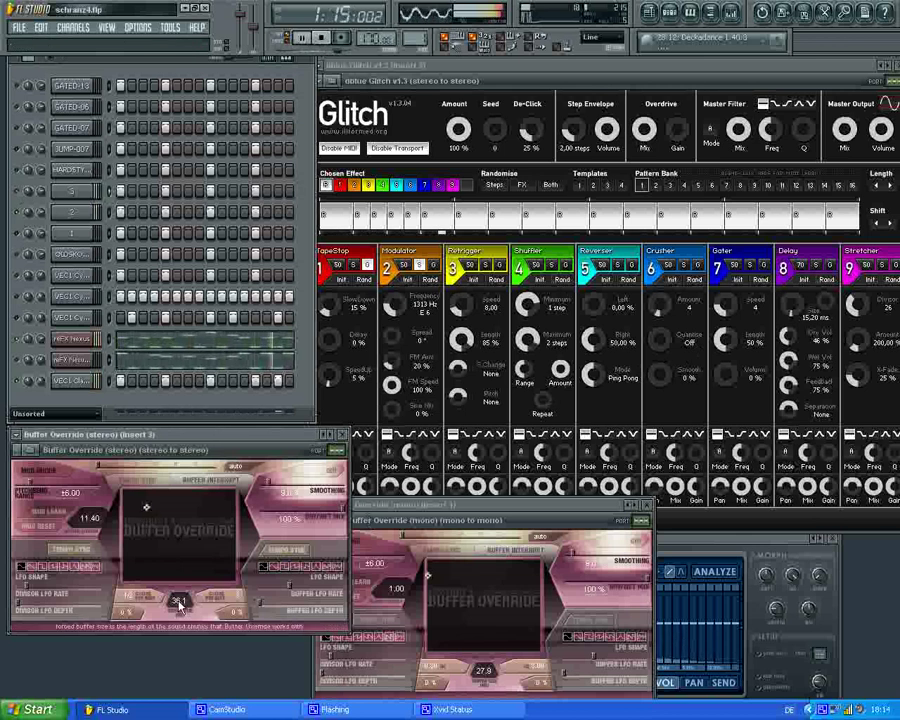
pyautogui.moveTo(178, 604); pyautogui.dragTo(184, 670)
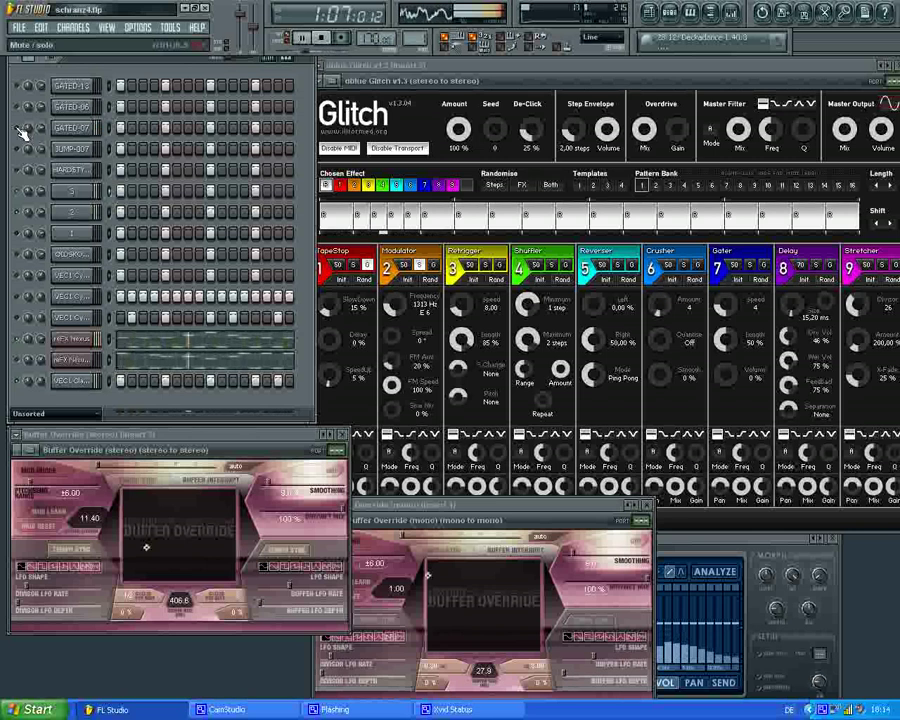
pyautogui.moveTo(124, 532); pyautogui.dragTo(123, 497)
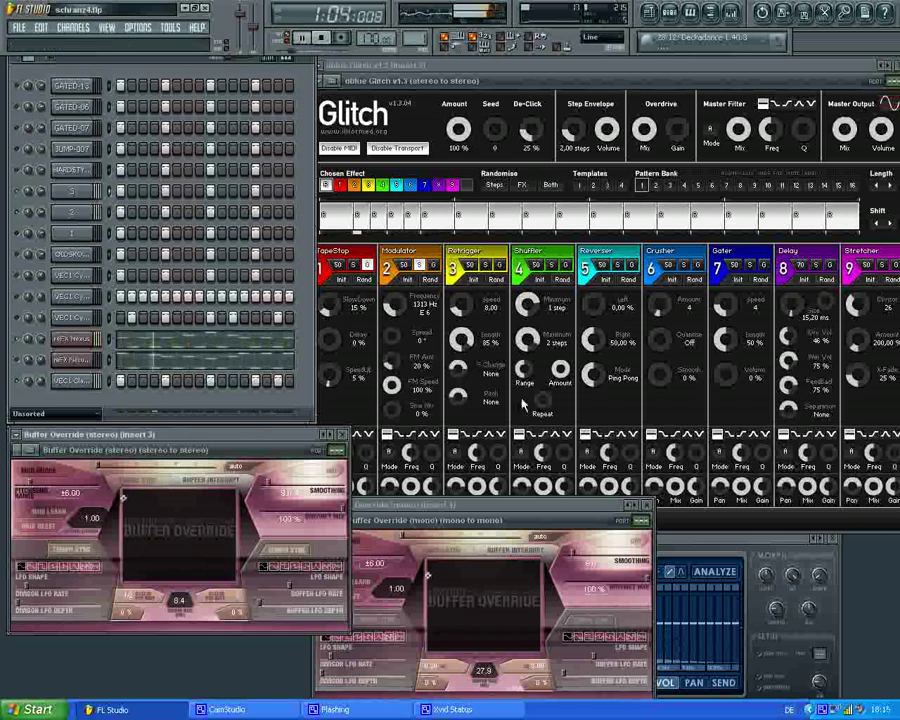
# Step: Make Retrigger the global effect and then solo Reverser in Glitch, toggling the mutes of channel 2 and the HARDSTY channel
pyautogui.click(498, 266)
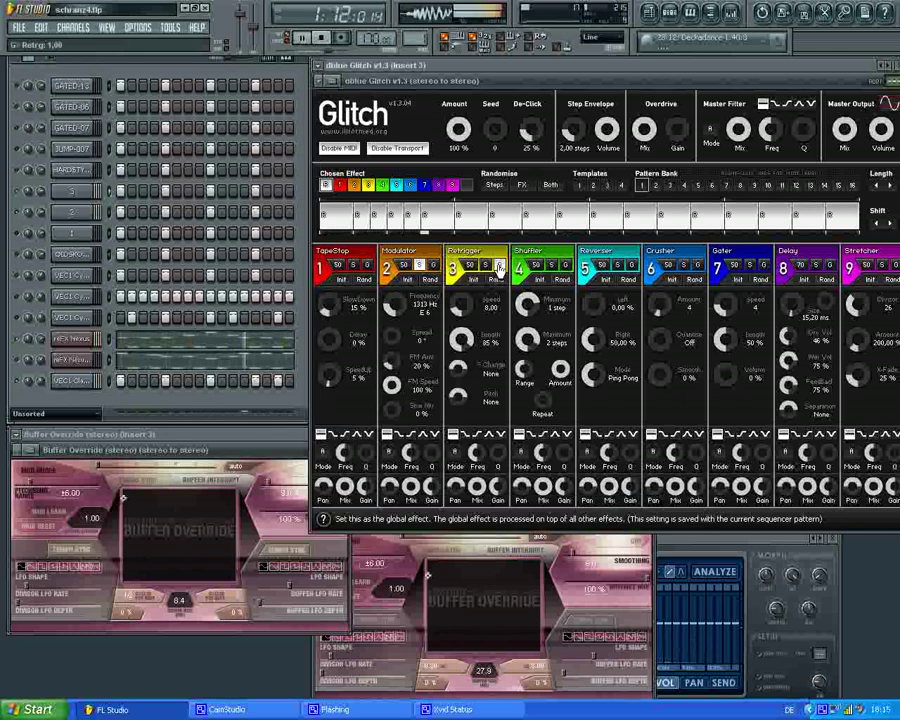
pyautogui.click(22, 216)
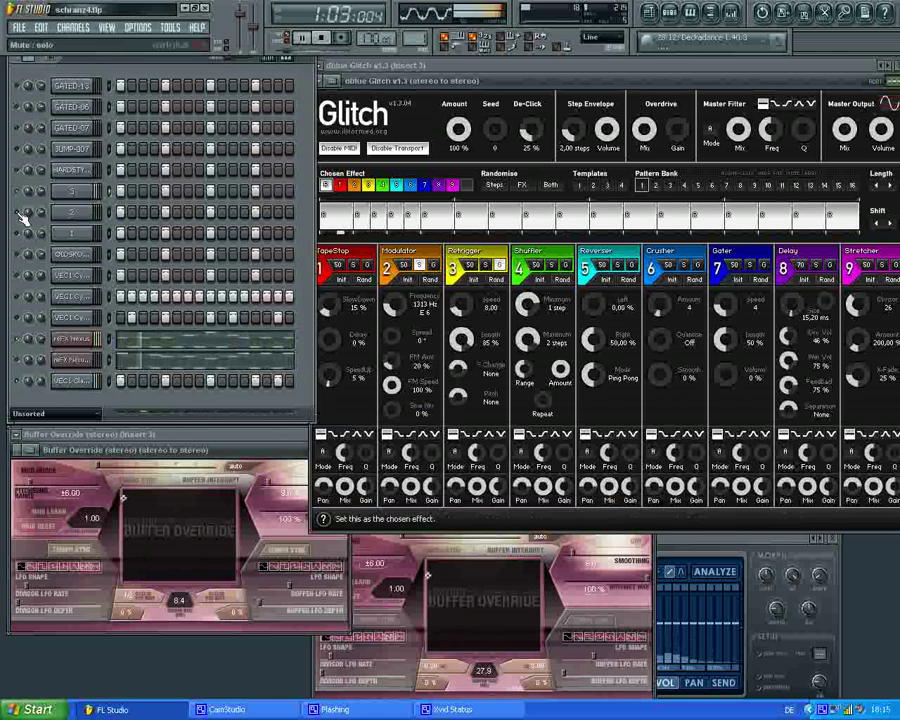
pyautogui.click(618, 265)
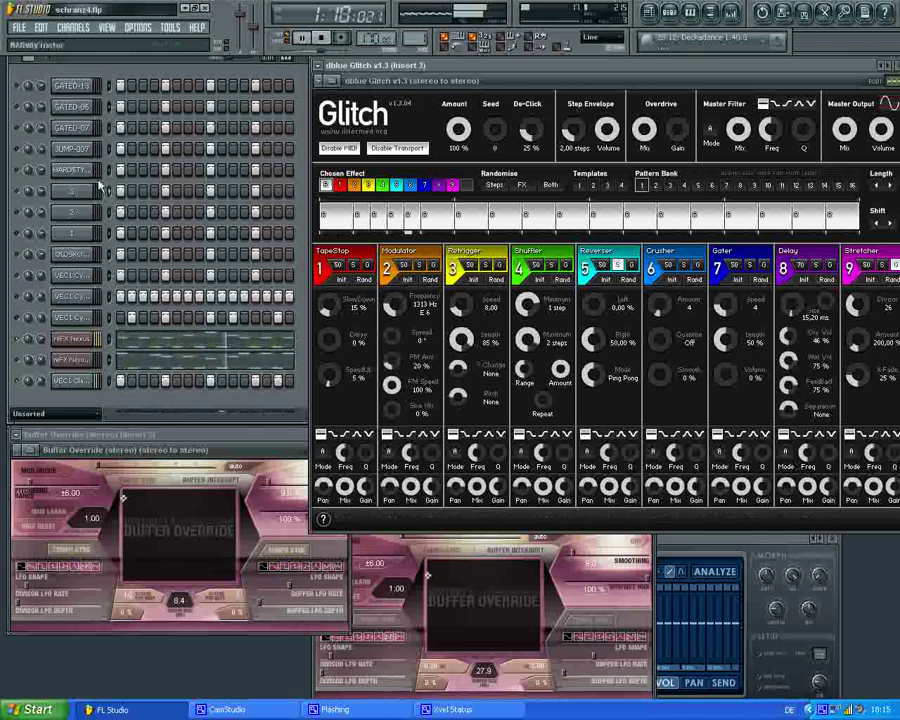
pyautogui.click(19, 170)
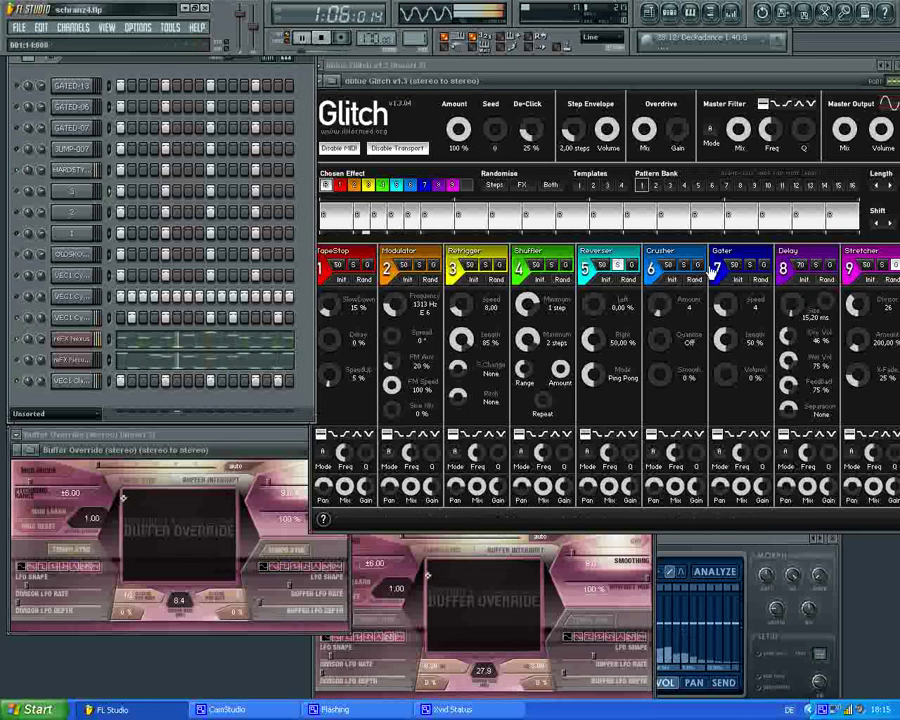
# Step: Vary the mono Buffer Override's divisor on its pad and leave it at 2.35
pyautogui.click(436, 583)
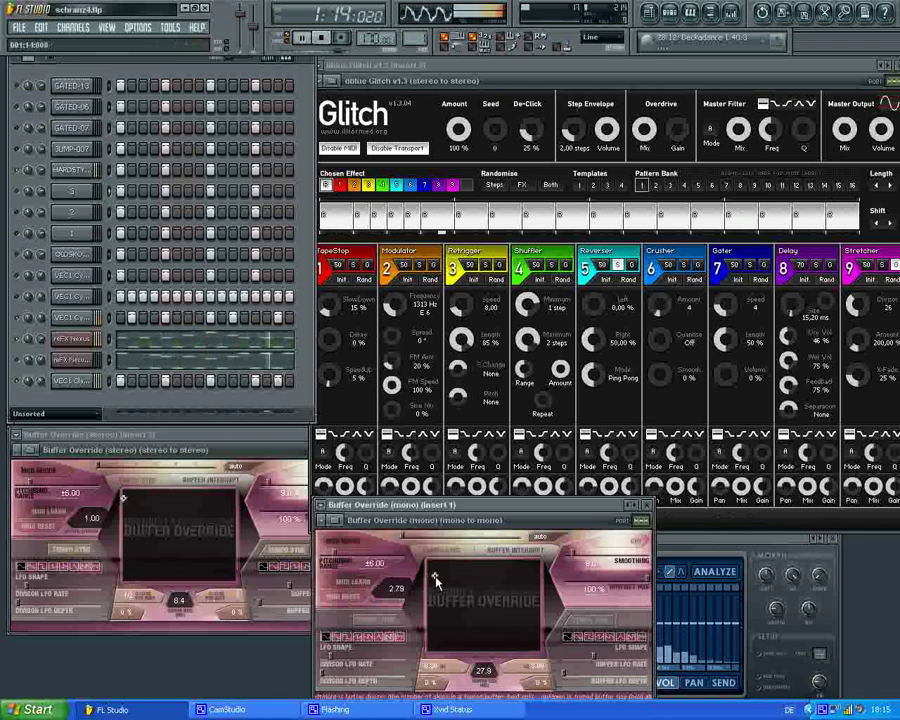
pyautogui.moveTo(435, 577); pyautogui.dragTo(404, 578)
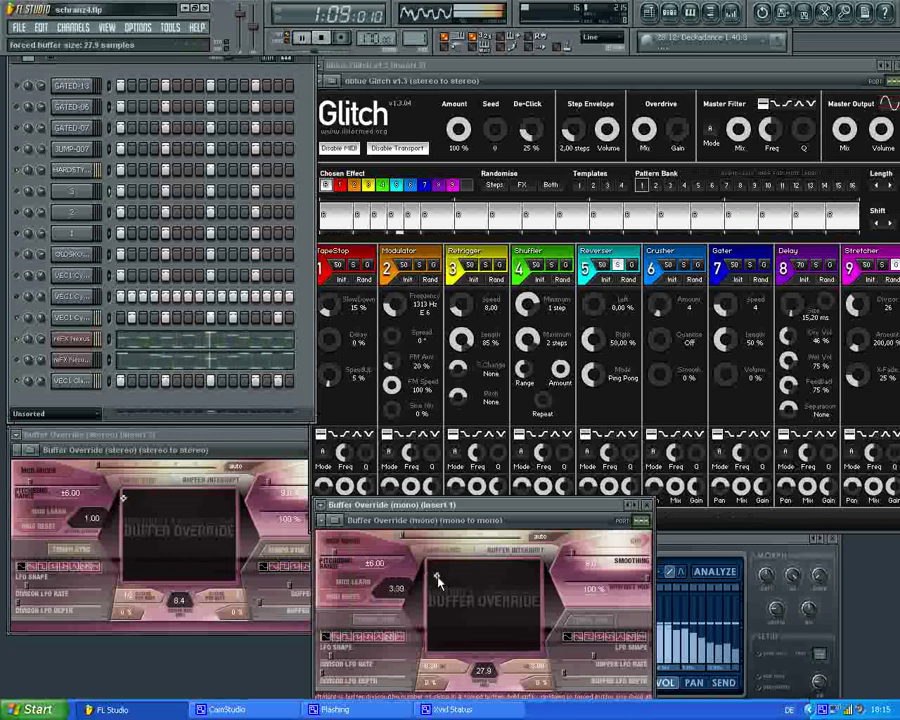
pyautogui.moveTo(437, 577); pyautogui.dragTo(434, 580)
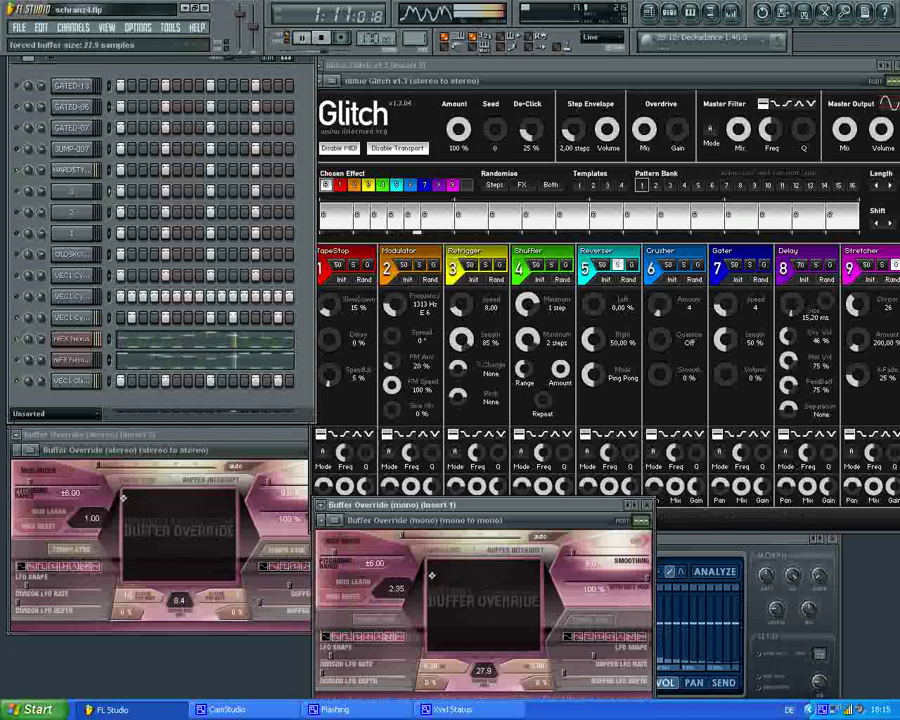
# Step: Solo Delay and then Shuffler in Glitch with Gater as the global effect, toggling the HARDSTY channel's mute in between
pyautogui.click(816, 265)
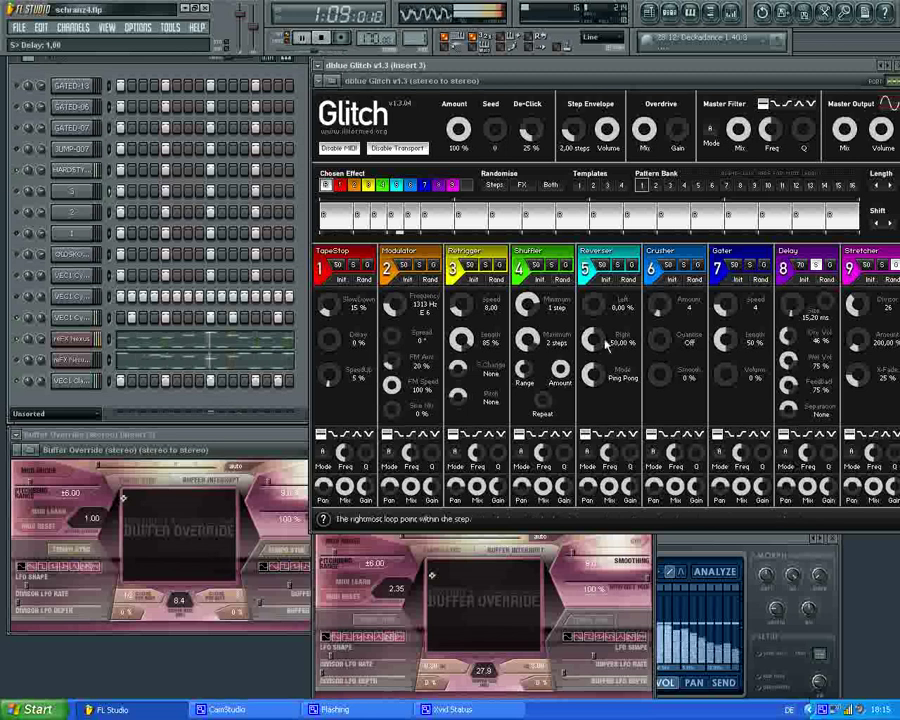
pyautogui.click(16, 170)
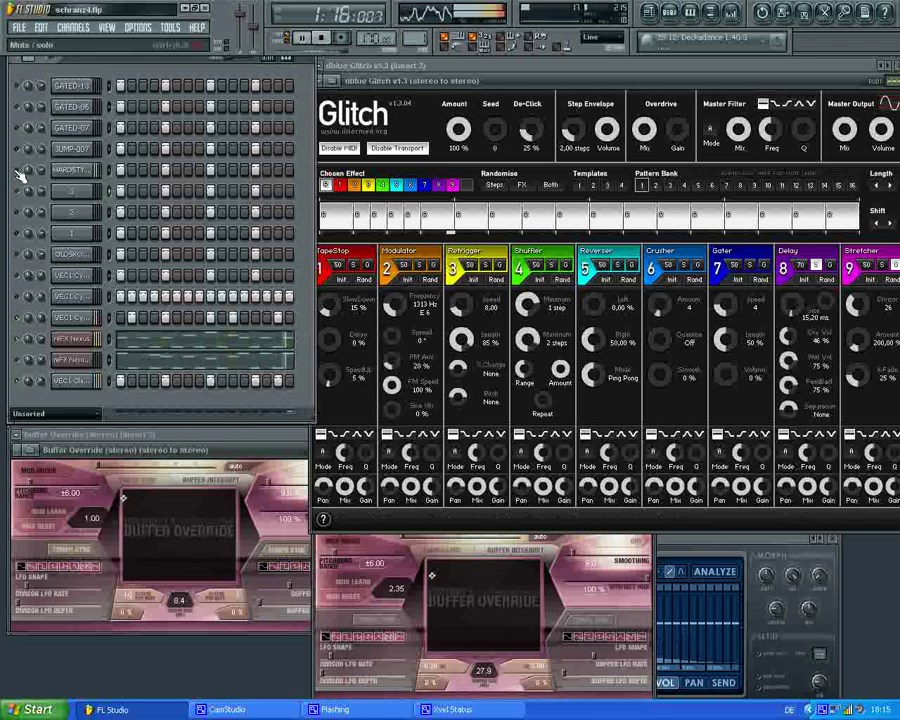
pyautogui.click(551, 266)
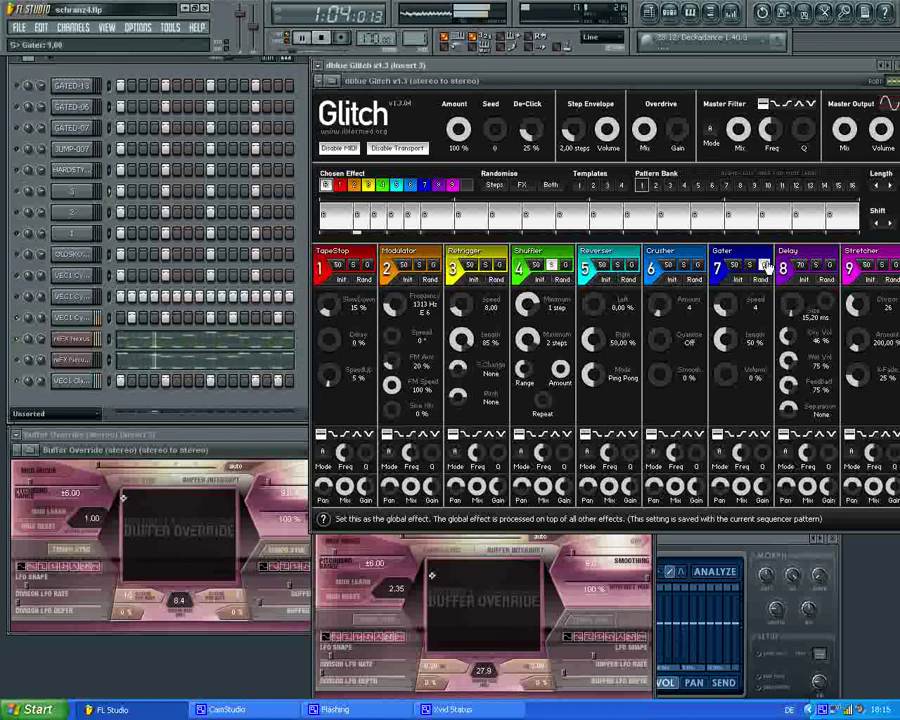
# Step: Set the mono Buffer Override to divisor 1.00 and buffer size 3.2, and solo Retrigger in Glitch
pyautogui.click(430, 572)
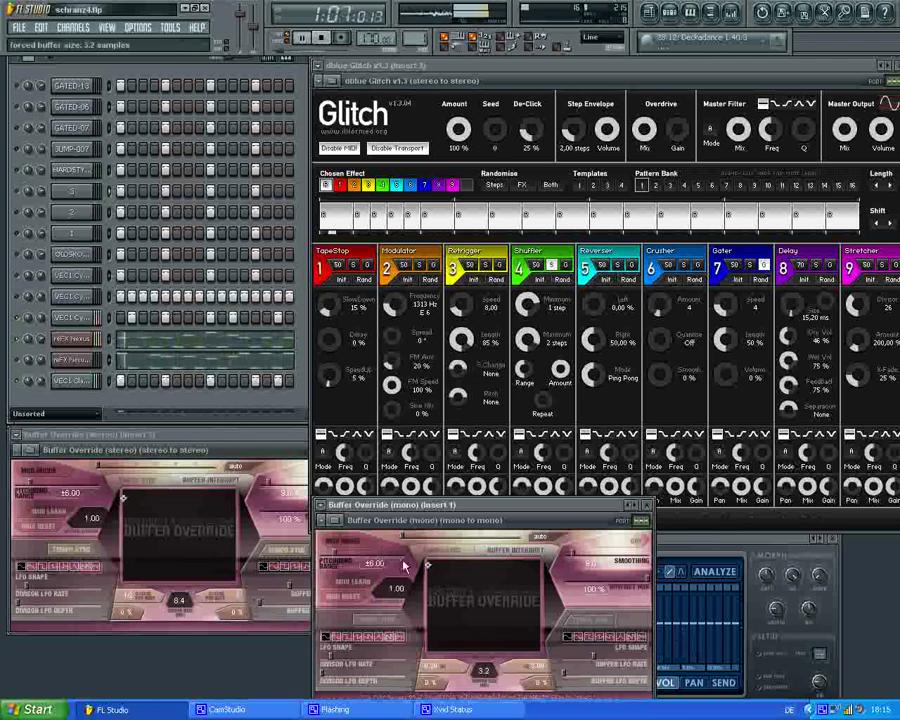
pyautogui.click(22, 197)
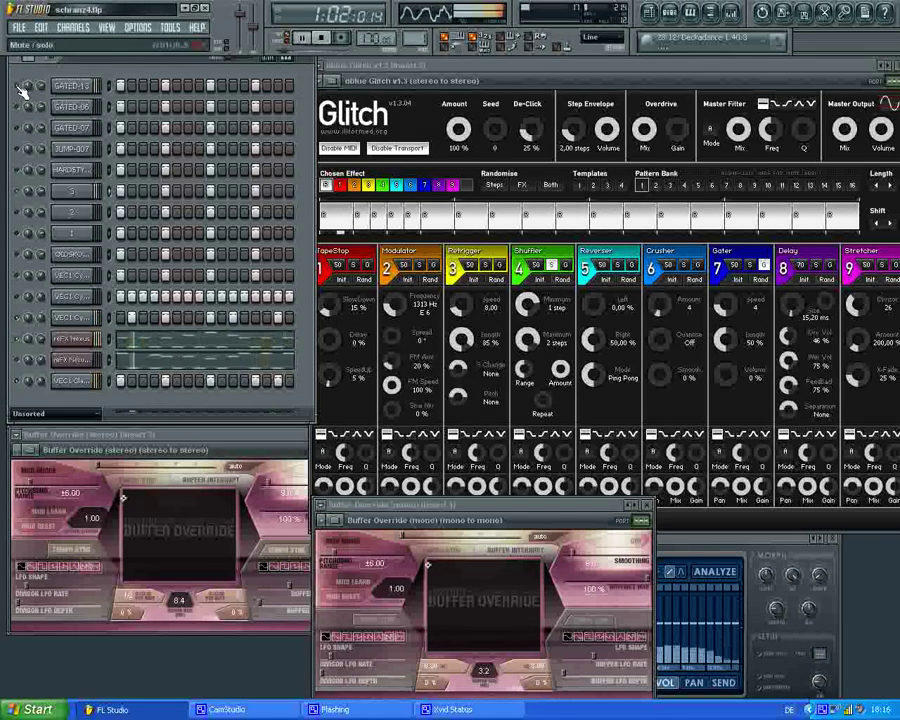
pyautogui.click(487, 266)
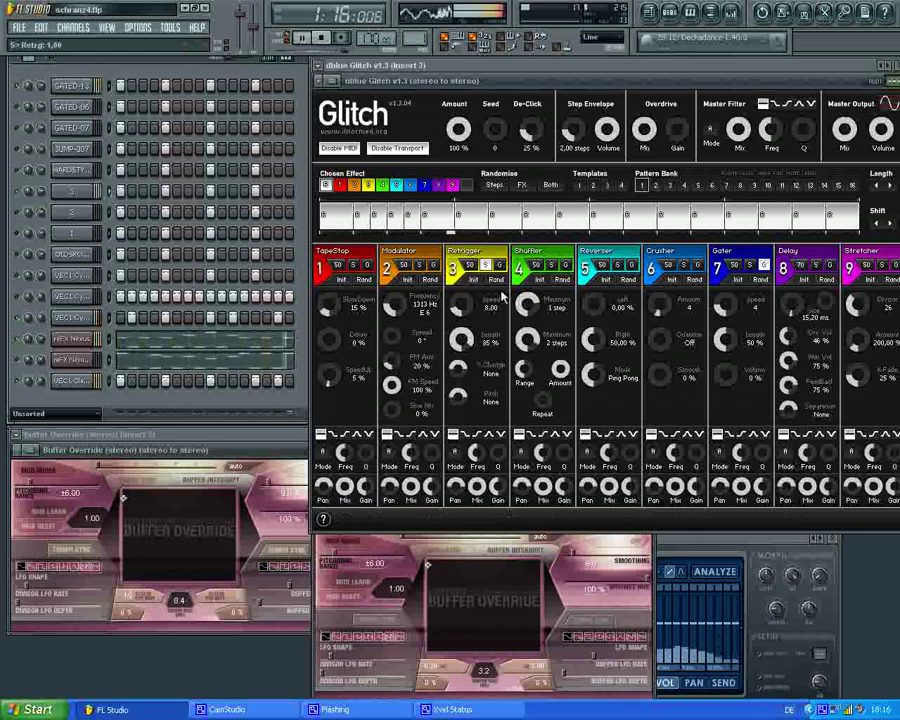
# Step: Draw an uneven freehand volume curve across the EQUO bands and flatten it again with the line drawing mode
pyautogui.click(720, 532)
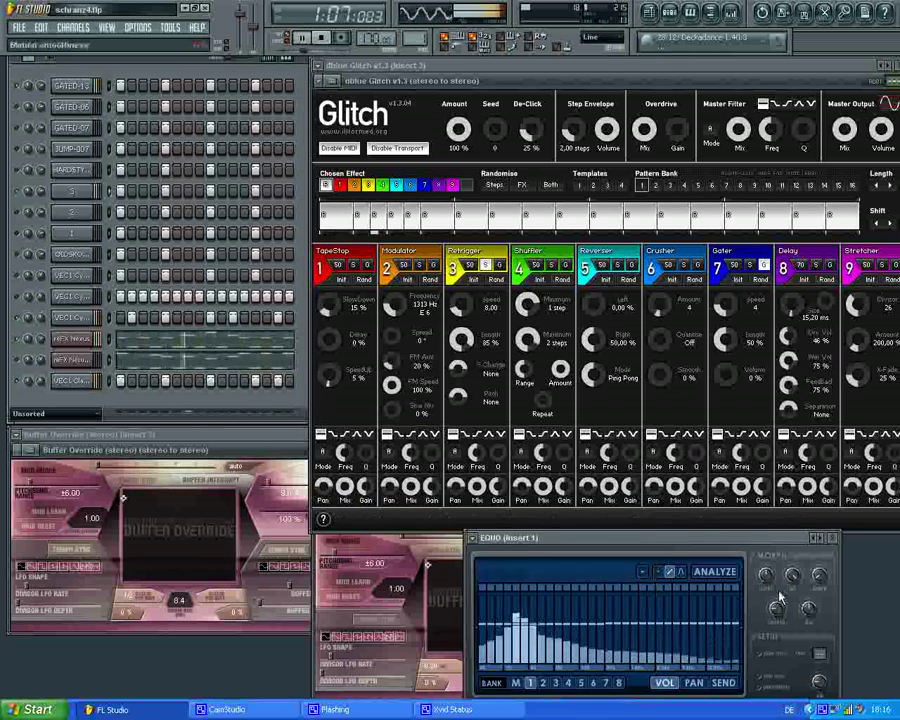
pyautogui.click(659, 572)
pyautogui.moveTo(654, 633)
pyautogui.mouseDown()
pyautogui.moveTo(609, 608)
pyautogui.moveTo(574, 624)
pyautogui.moveTo(565, 646)
pyautogui.moveTo(533, 653)
pyautogui.moveTo(516, 628)
pyautogui.moveTo(534, 644)
pyautogui.moveTo(611, 603)
pyautogui.moveTo(634, 612)
pyautogui.moveTo(629, 638)
pyautogui.moveTo(607, 640)
pyautogui.moveTo(584, 615)
pyautogui.moveTo(569, 634)
pyautogui.moveTo(558, 619)
pyautogui.moveTo(552, 636)
pyautogui.moveTo(540, 607)
pyautogui.moveTo(538, 634)
pyautogui.moveTo(536, 614)
pyautogui.moveTo(560, 639)
pyautogui.moveTo(554, 621)
pyautogui.moveTo(585, 631)
pyautogui.moveTo(516, 604)
pyautogui.moveTo(594, 641)
pyautogui.moveTo(490, 599)
pyautogui.moveTo(586, 636)
pyautogui.moveTo(698, 601)
pyautogui.mouseUp()
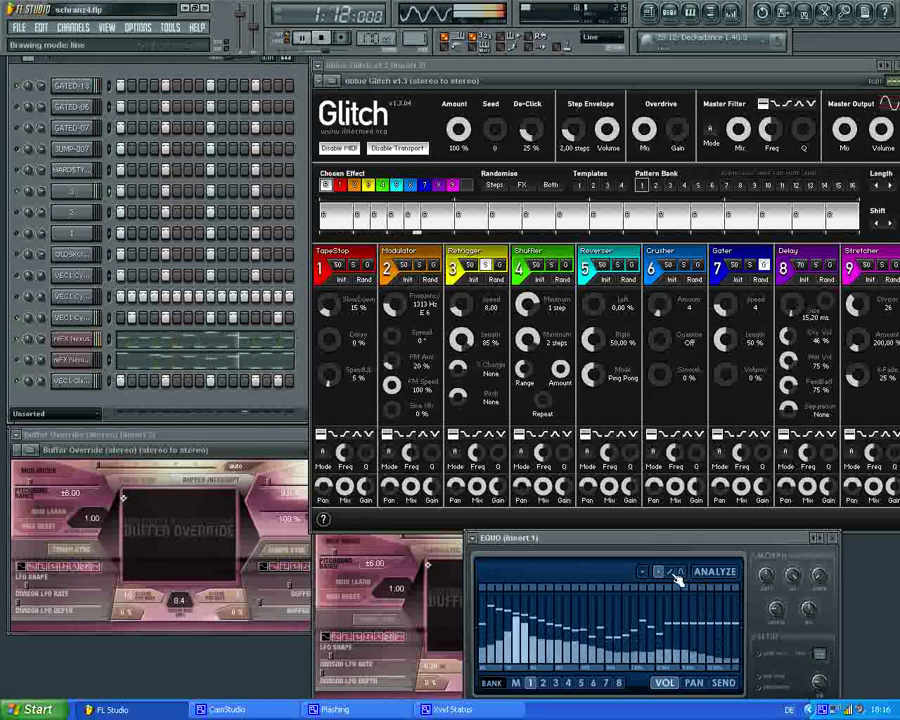
pyautogui.click(672, 573)
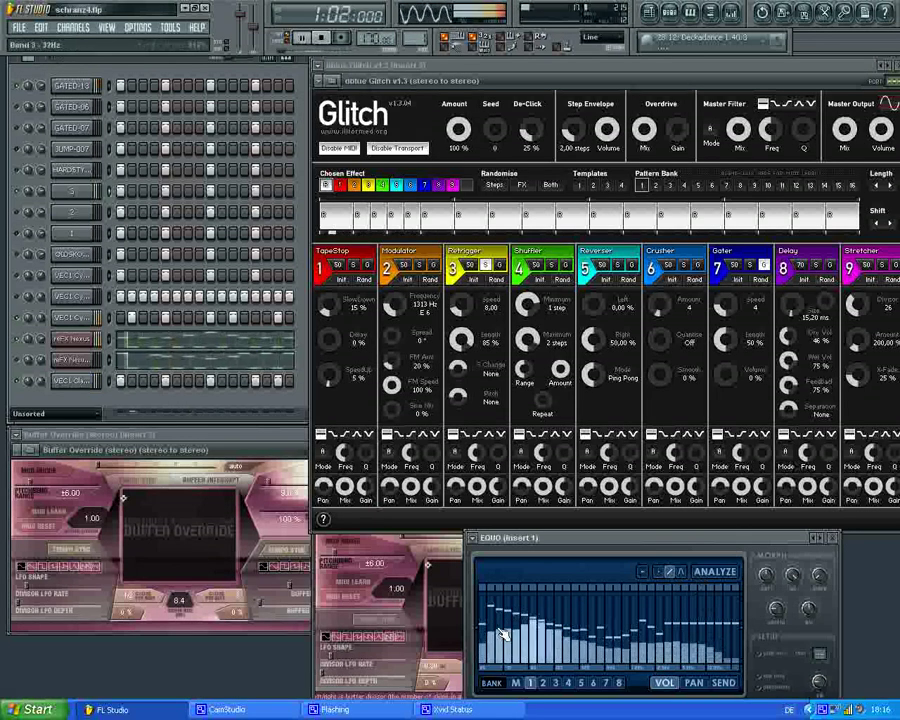
pyautogui.moveTo(503, 635)
pyautogui.mouseDown()
pyautogui.moveTo(486, 633)
pyautogui.moveTo(742, 617)
pyautogui.moveTo(747, 636)
pyautogui.moveTo(480, 635)
pyautogui.mouseUp()
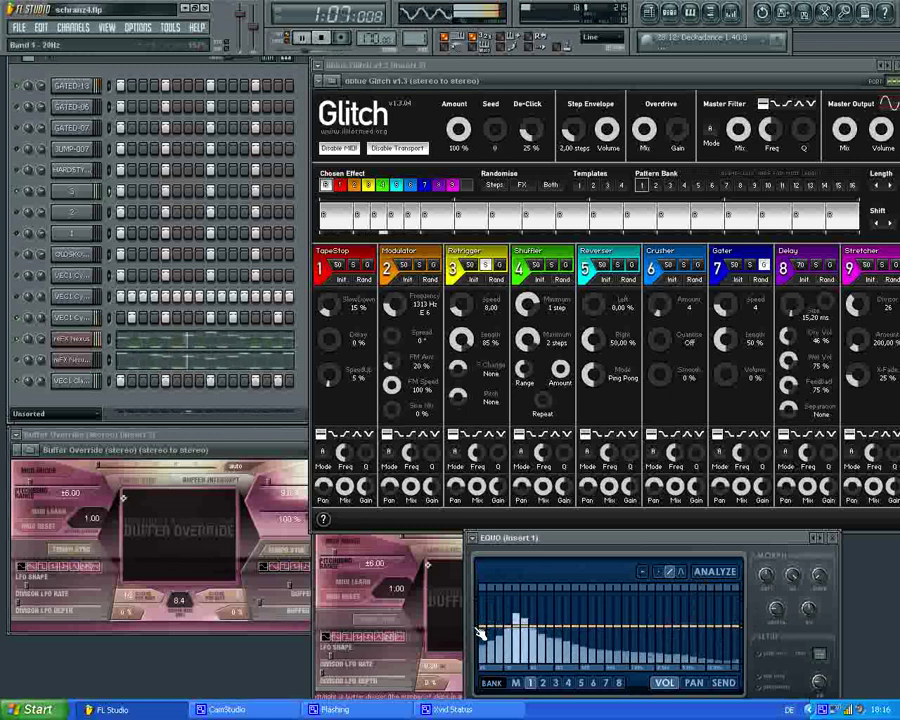
# Step: Sweep the mono Buffer Override pad through divisor 2.48 and buffer size 114.3, ending at divisor 1.00 and buffer size 84.4
pyautogui.click(435, 572)
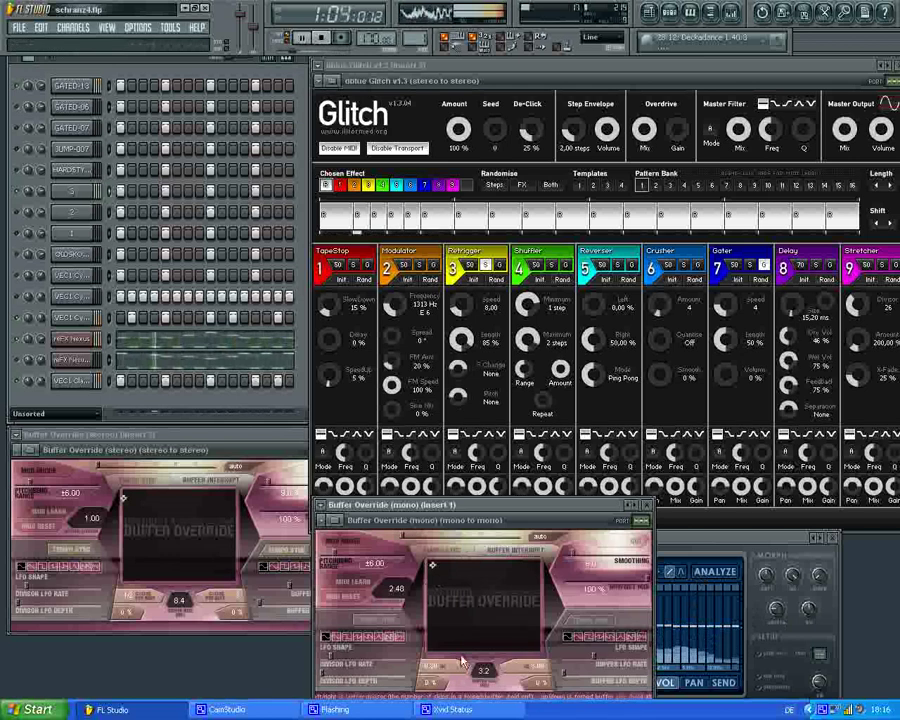
pyautogui.moveTo(462, 661); pyautogui.dragTo(488, 686)
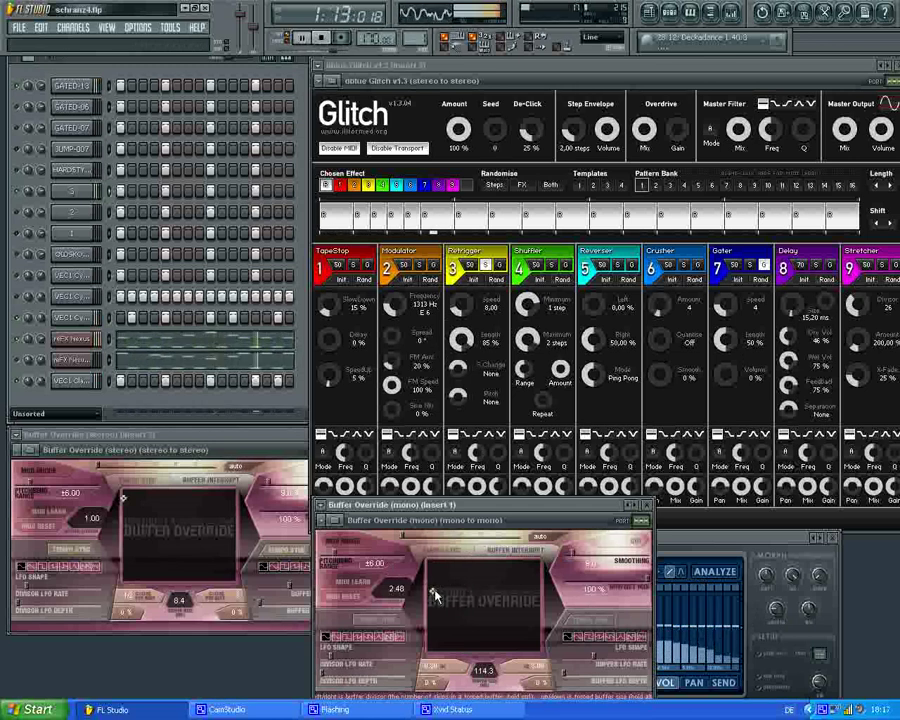
pyautogui.moveTo(39, 340); pyautogui.dragTo(42, 497)
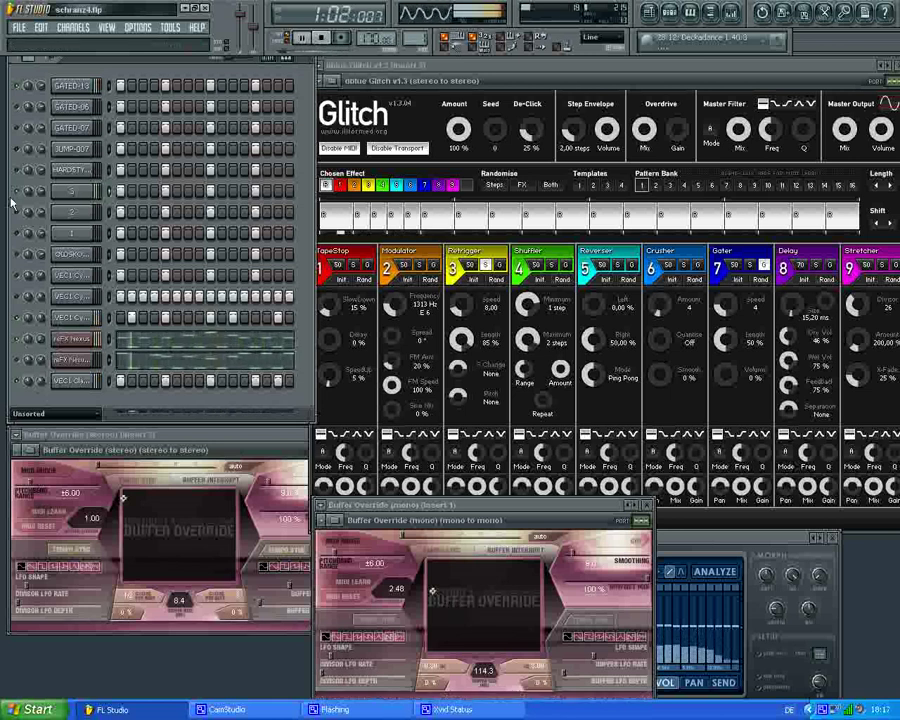
pyautogui.moveTo(432, 591); pyautogui.dragTo(428, 587)
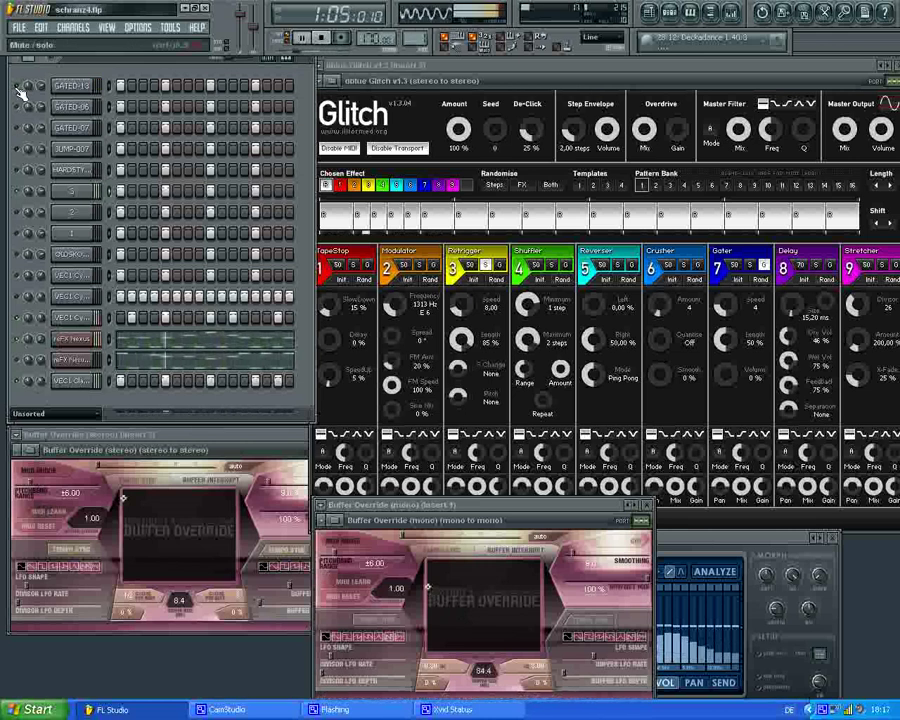
# Step: Set the stereo Buffer Override to divisor 2.97 and buffer size 98.5, and solo Reverser in Glitch
pyautogui.click(126, 505)
pyautogui.moveTo(126, 500); pyautogui.dragTo(133, 499)
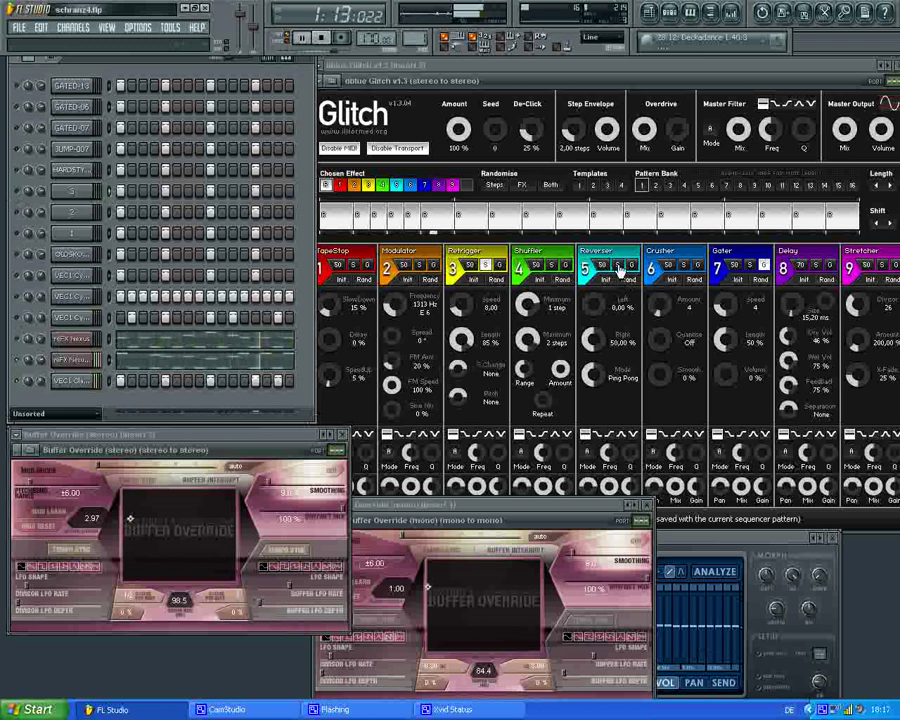
pyautogui.click(619, 266)
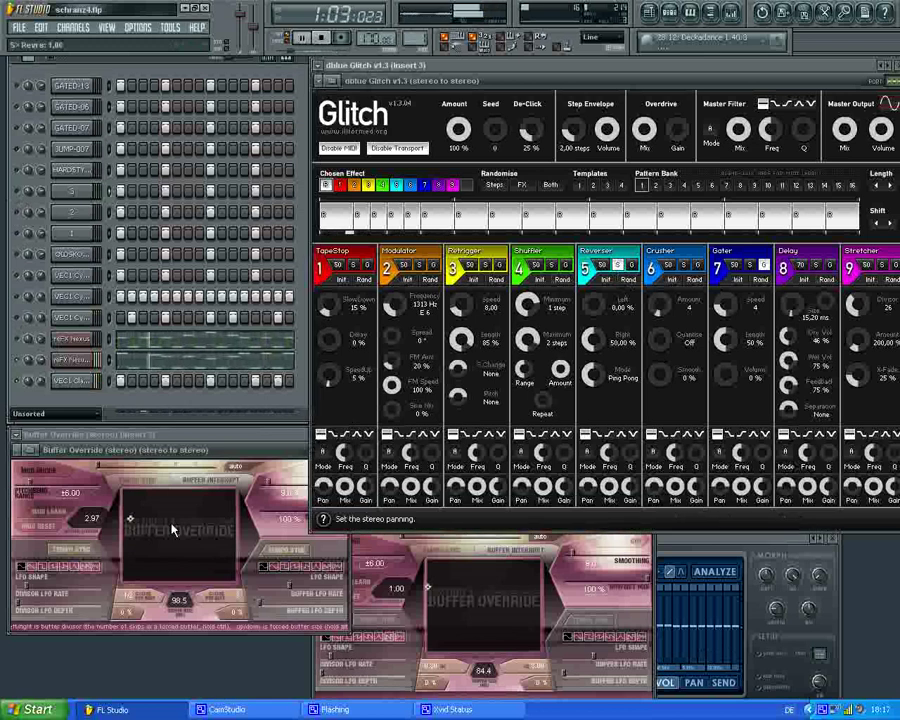
# Step: Set the stereo Buffer Override to divisor 1.00 and buffer size 124.3, and make Delay the global effect in Glitch
pyautogui.moveTo(131, 520); pyautogui.dragTo(123, 522)
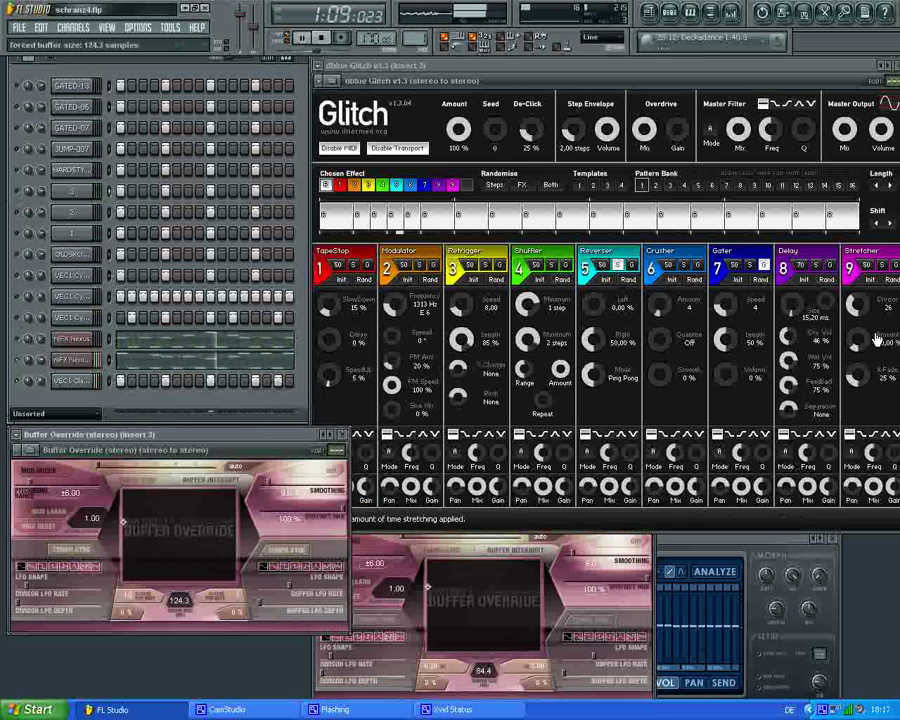
pyautogui.click(832, 268)
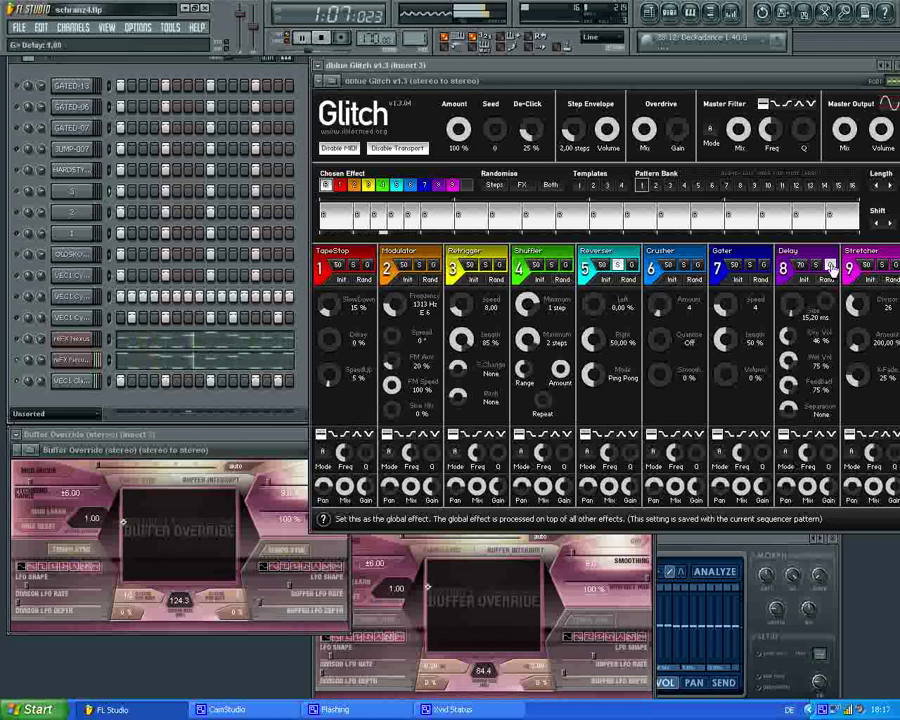
# Step: Unmute channel 1, make Stretcher the global effect in Glitch, and toggle the mute of the VEC1 Cy channel with every step active
pyautogui.click(19, 233)
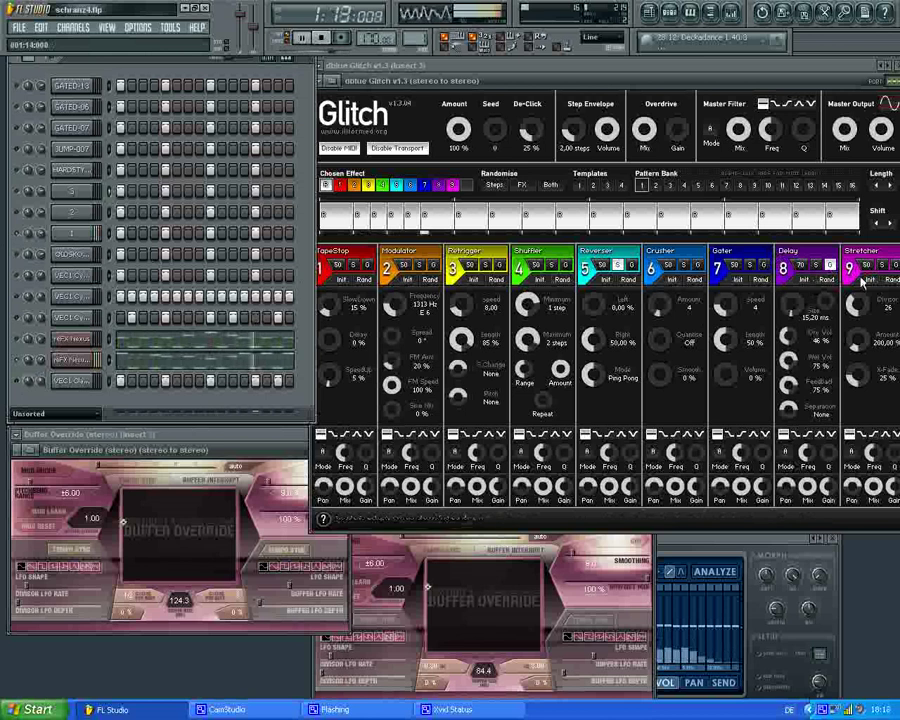
pyautogui.click(894, 266)
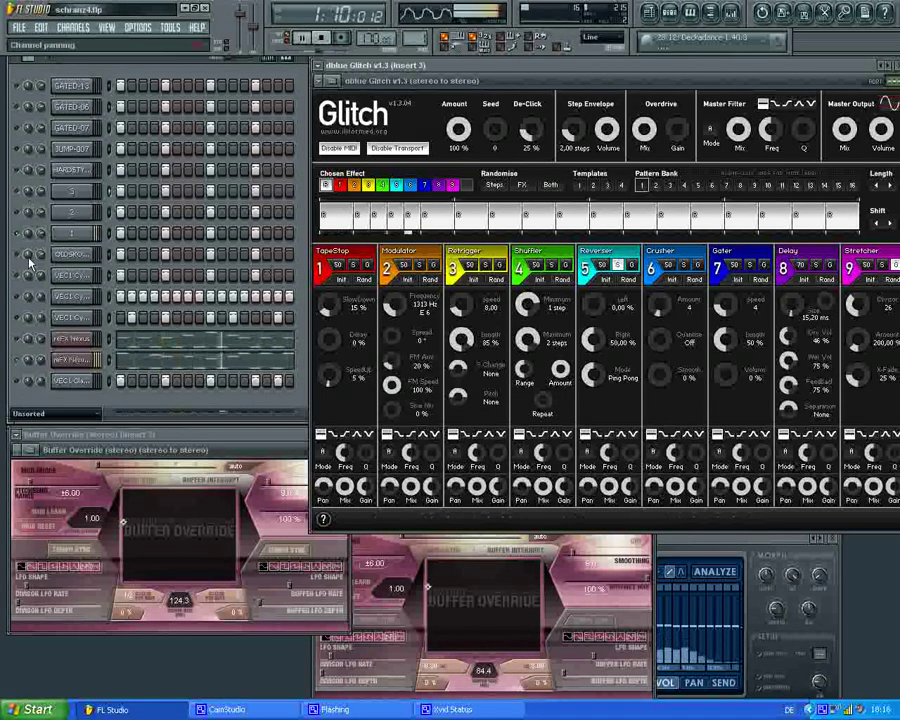
pyautogui.click(17, 297)
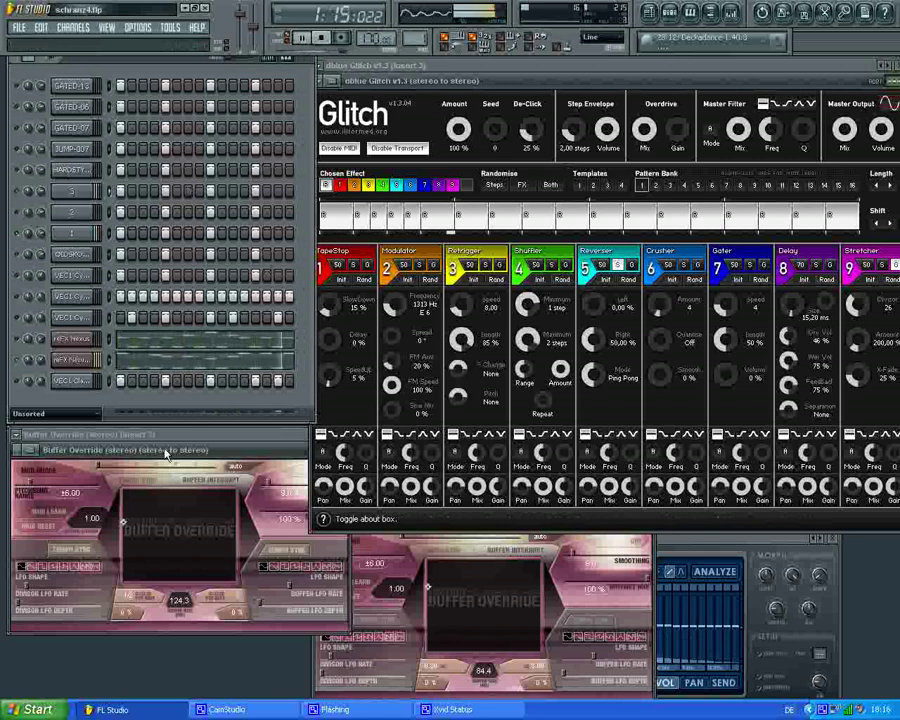
# Step: Sweep the mono Buffer Override pad through divisor 2.48, ending at divisor 1.00 and buffer size 98.5
pyautogui.click(433, 592)
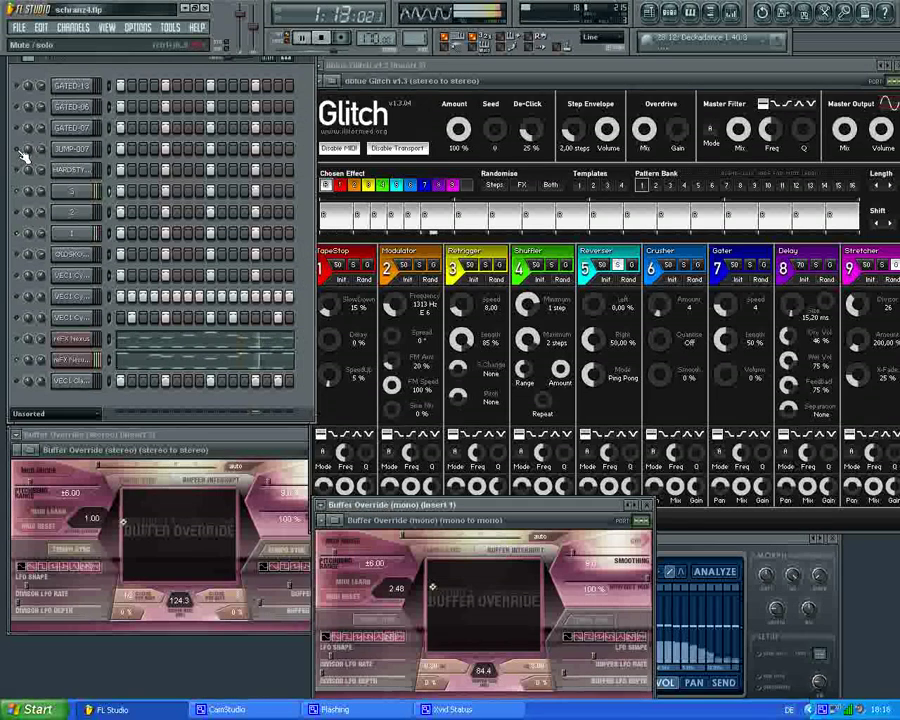
pyautogui.moveTo(434, 588); pyautogui.dragTo(428, 571)
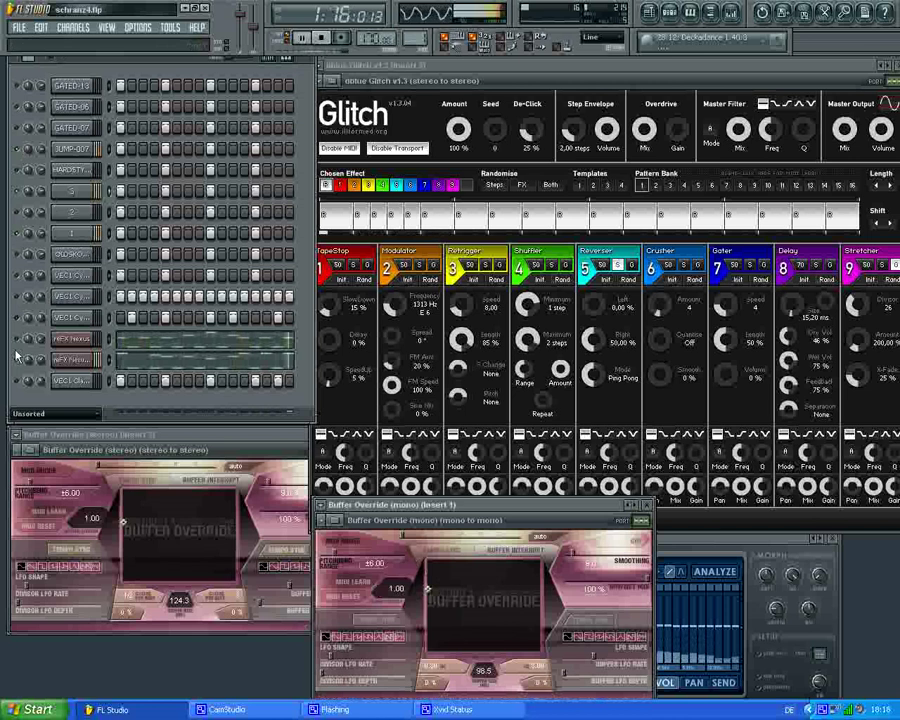
# Step: Sweep the Stretcher divisor in Glitch from 4 up to 64 and back down to 17, muting channel 3 along the way
pyautogui.click(858, 307)
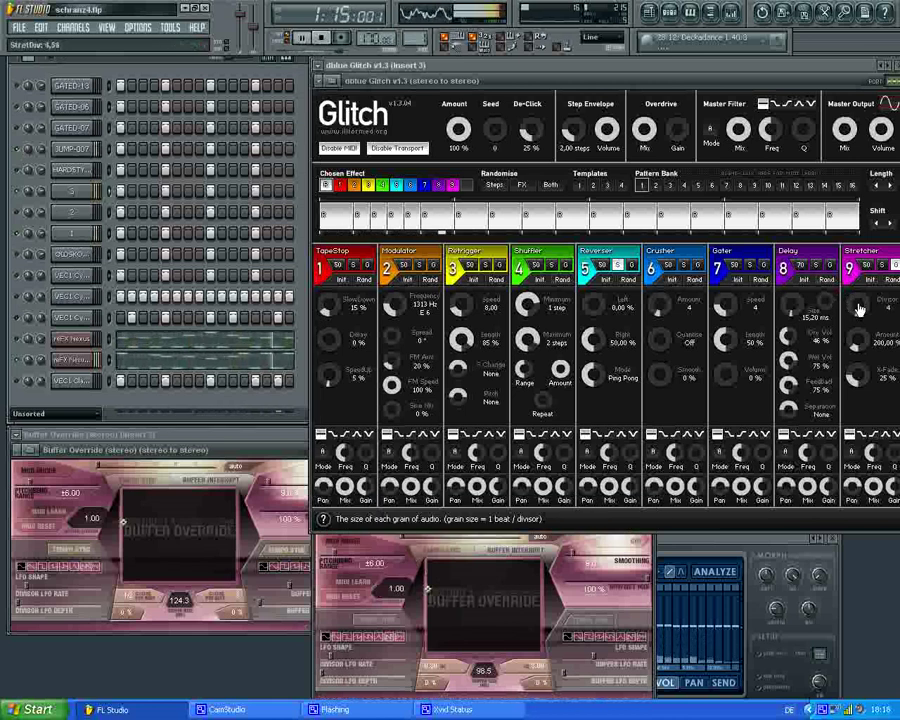
pyautogui.scroll(10, 858, 307)
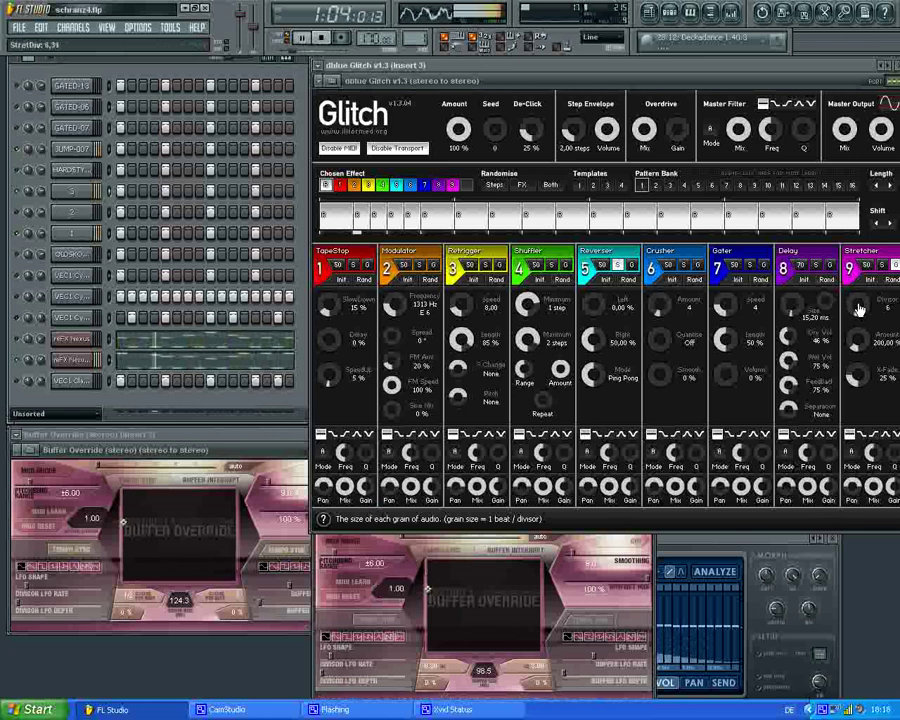
pyautogui.scroll(2, 858, 307)
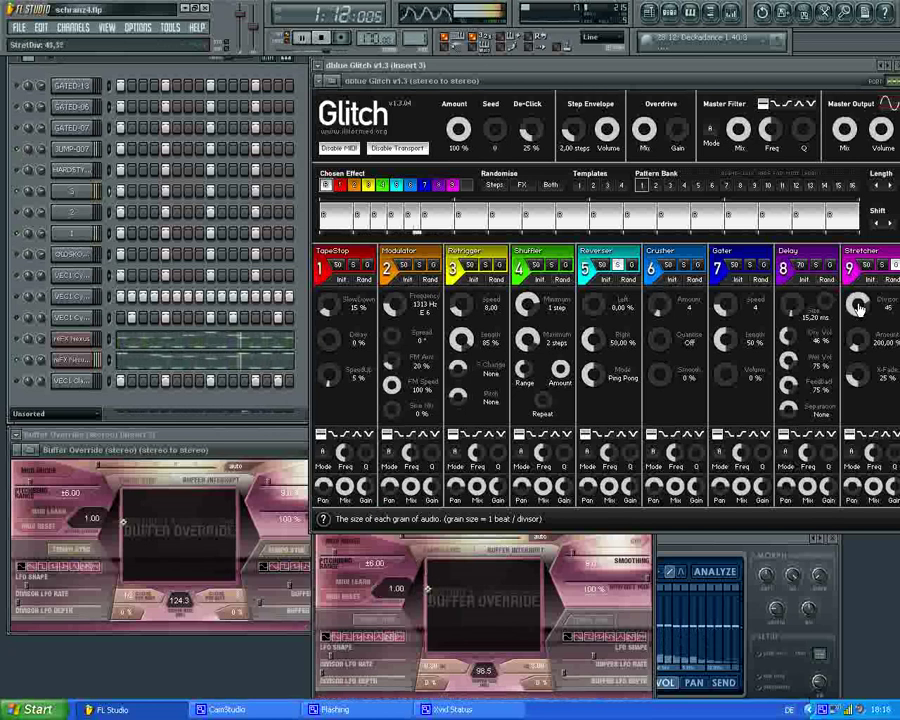
pyautogui.scroll(1, 858, 307)
pyautogui.scroll(1, 858, 307)
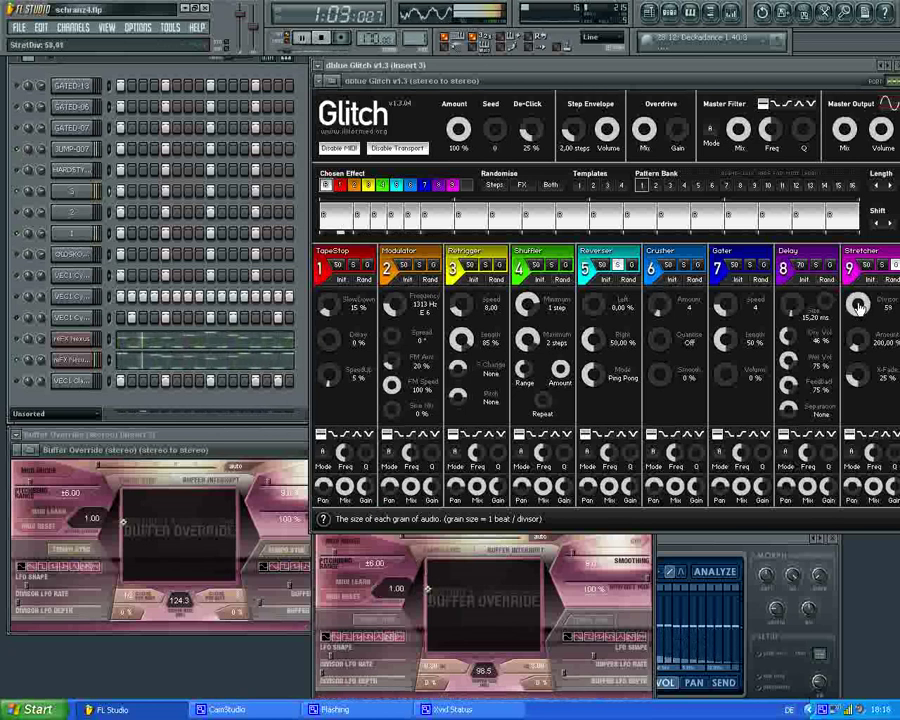
pyautogui.scroll(1, 858, 307)
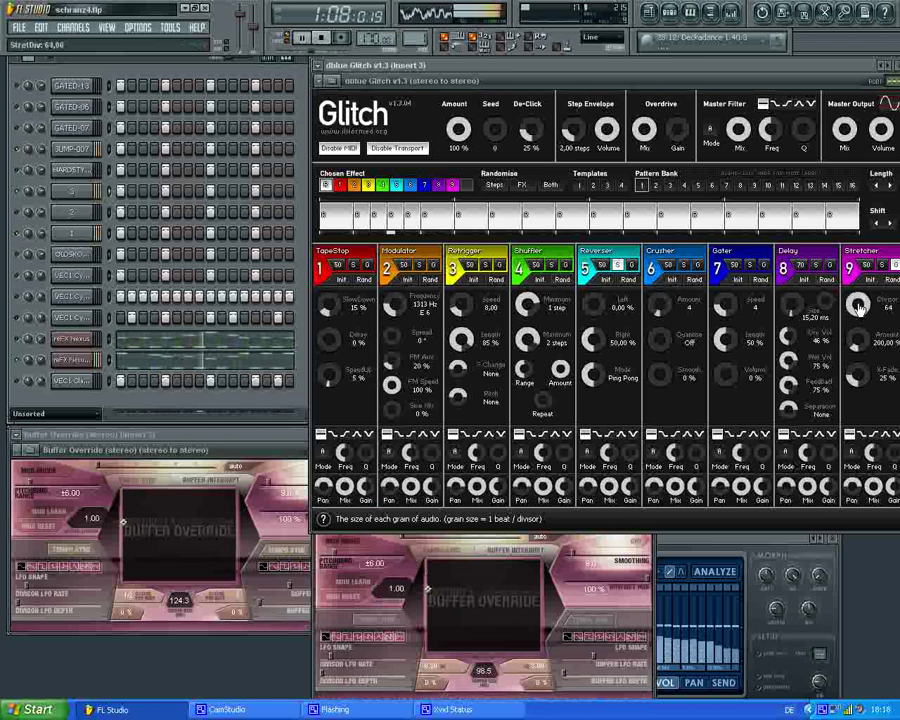
pyautogui.click(18, 190)
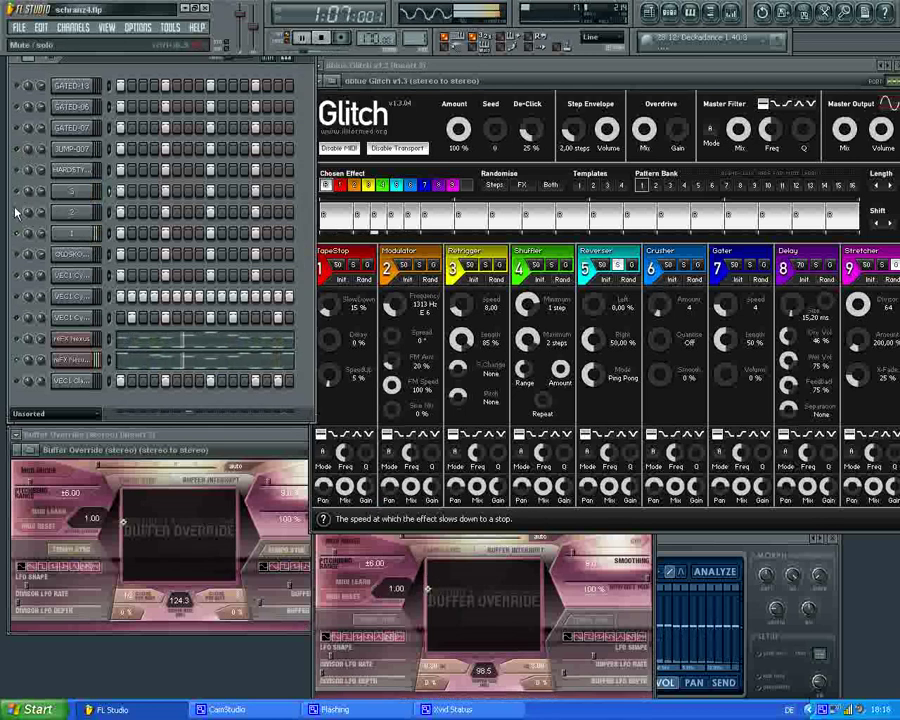
pyautogui.moveTo(858, 307); pyautogui.dragTo(858, 308)
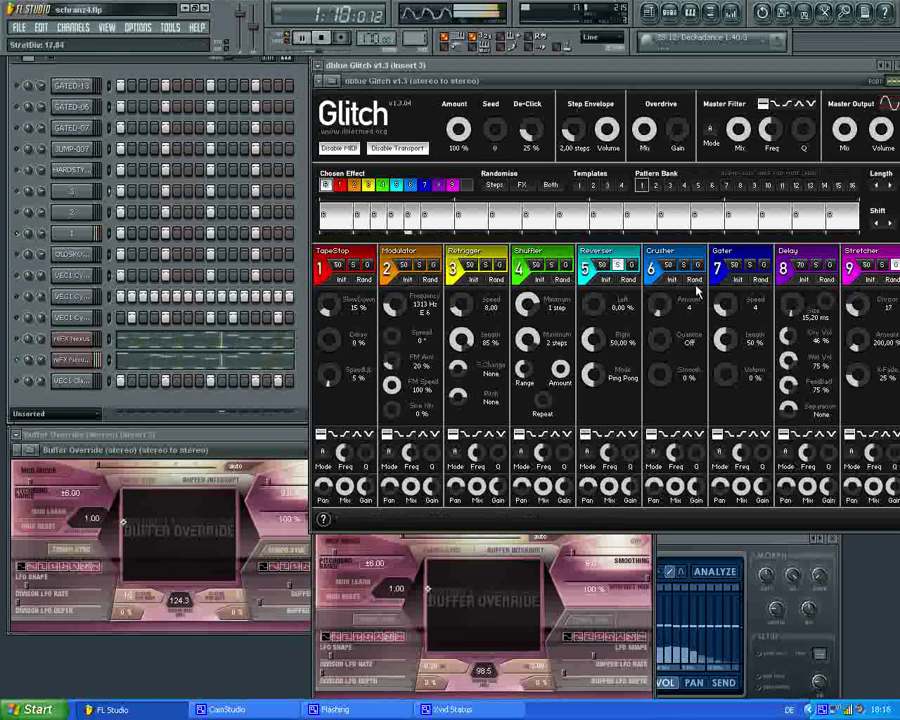
# Step: Solo Crusher and make Shuffler the global effect in Glitch, and set the stereo Buffer Override divisor to 27.30
pyautogui.click(686, 267)
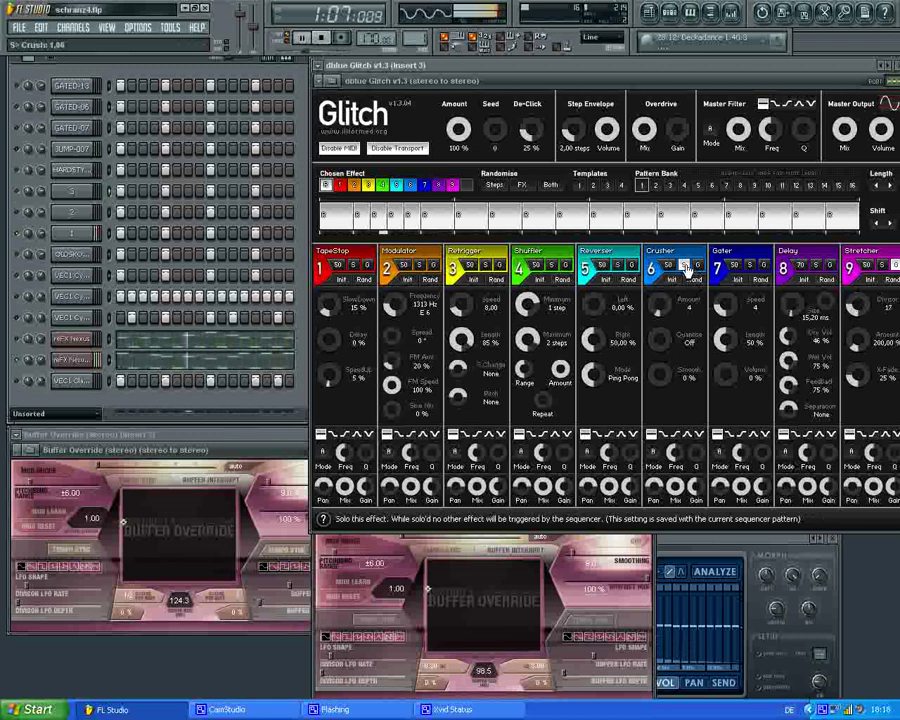
pyautogui.click(565, 266)
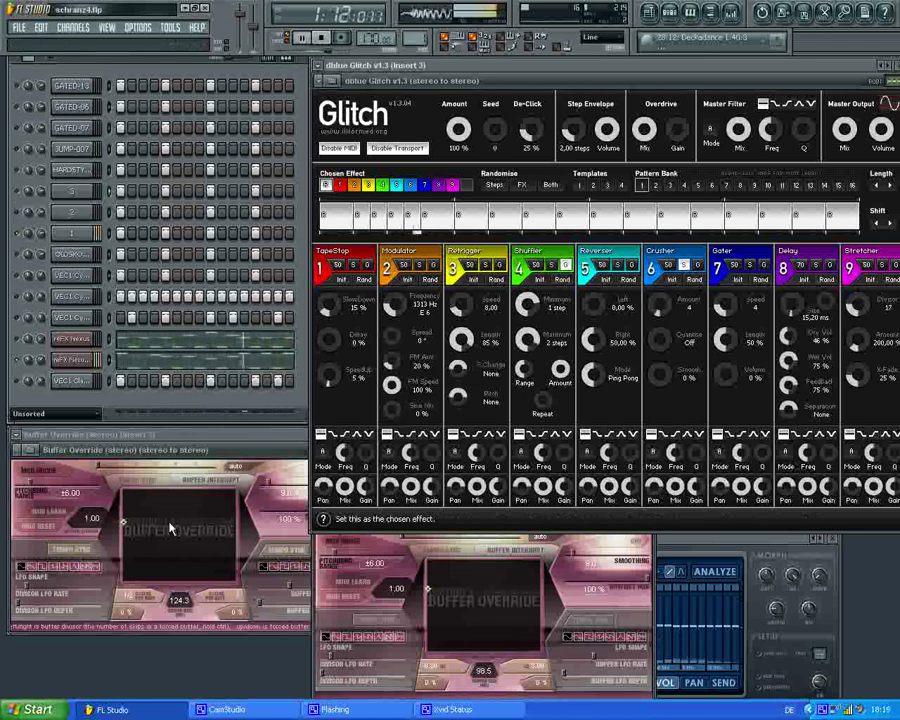
pyautogui.moveTo(140, 528); pyautogui.dragTo(162, 527)
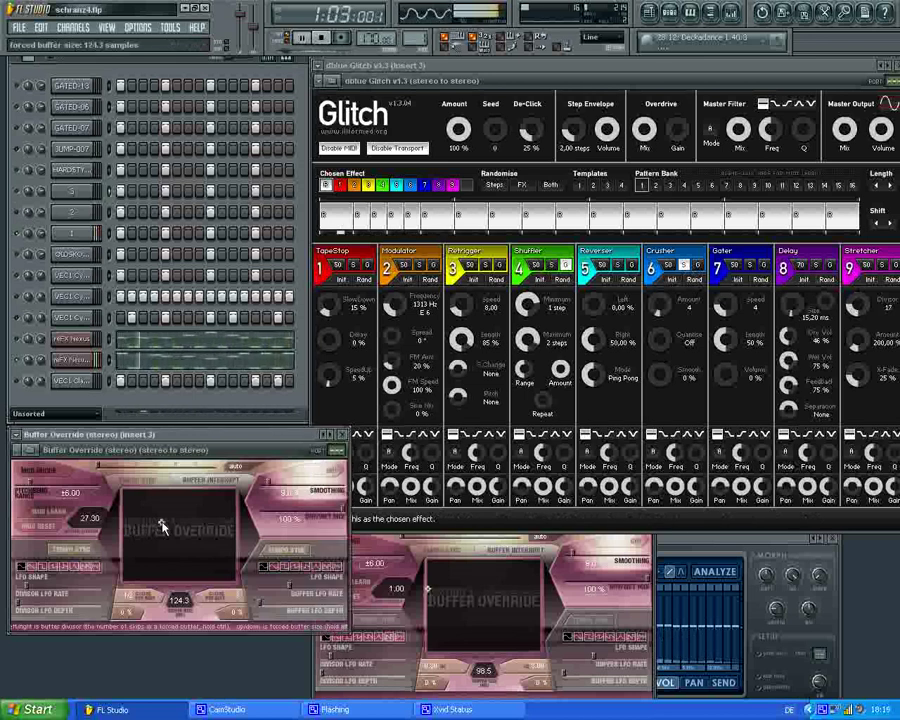
# Step: Toggle the mute of the last VEC1 channel, make TapeStop the global effect in Glitch and solo Retrigger
pyautogui.click(17, 381)
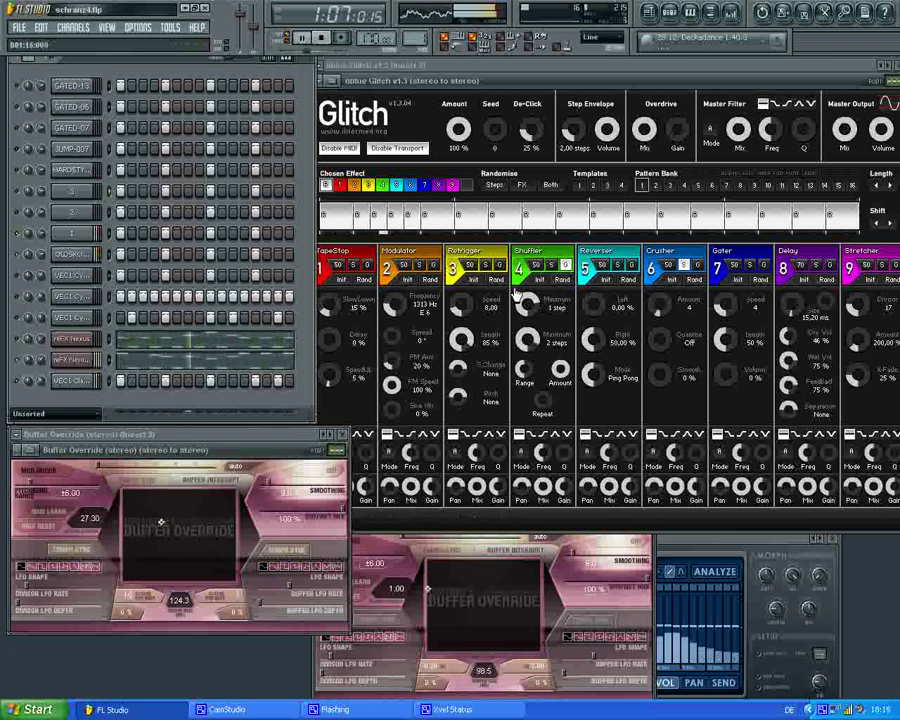
pyautogui.click(368, 267)
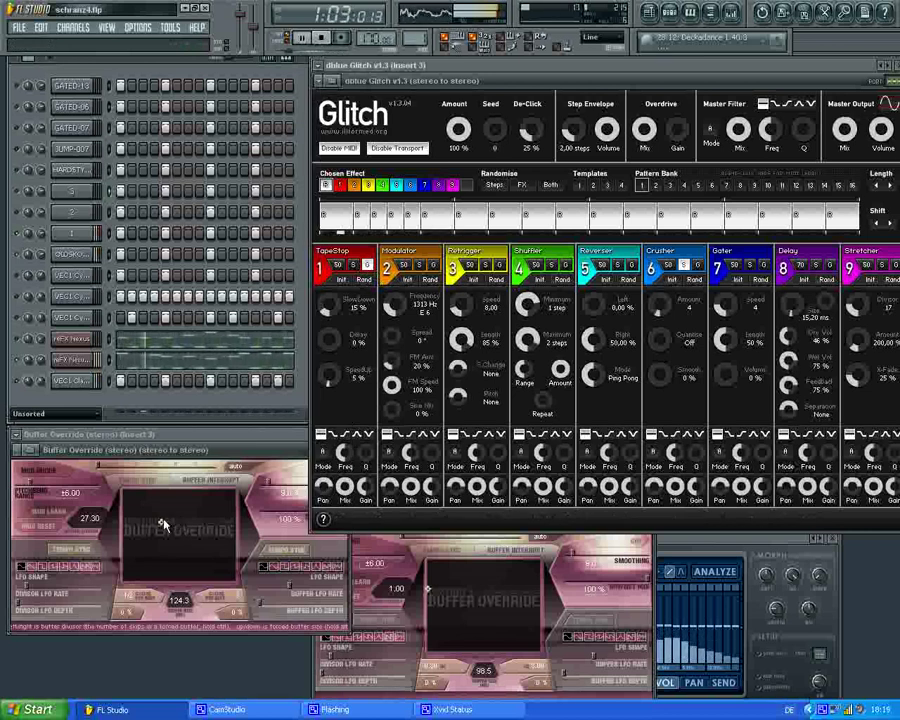
pyautogui.click(486, 266)
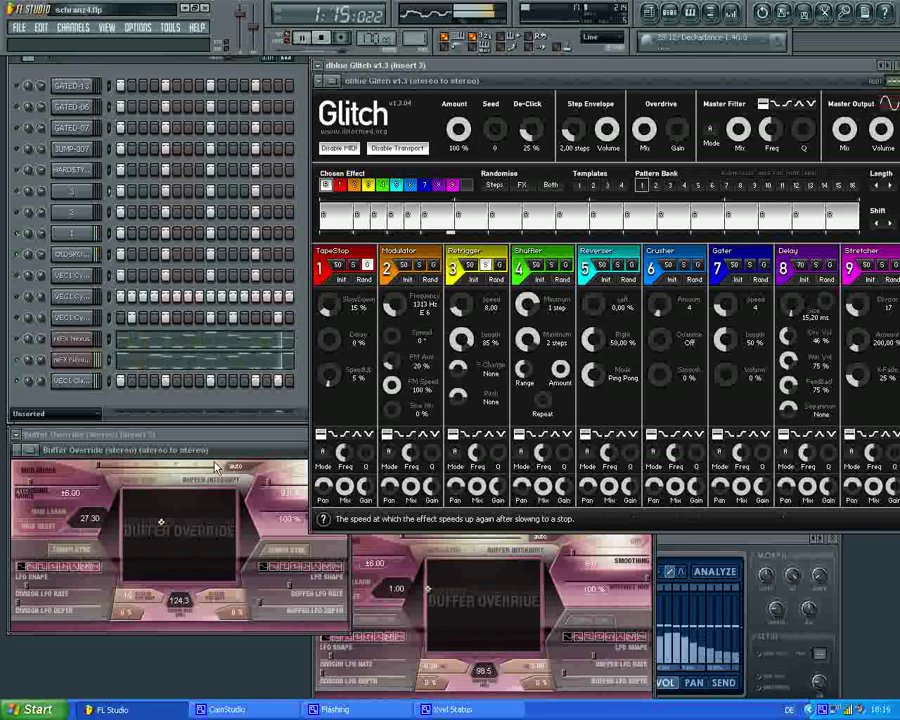
# Step: Set the stereo Buffer Override to divisor 1.00 and buffer size 135.6, and mute channel 1
pyautogui.moveTo(161, 523); pyautogui.dragTo(42, 525)
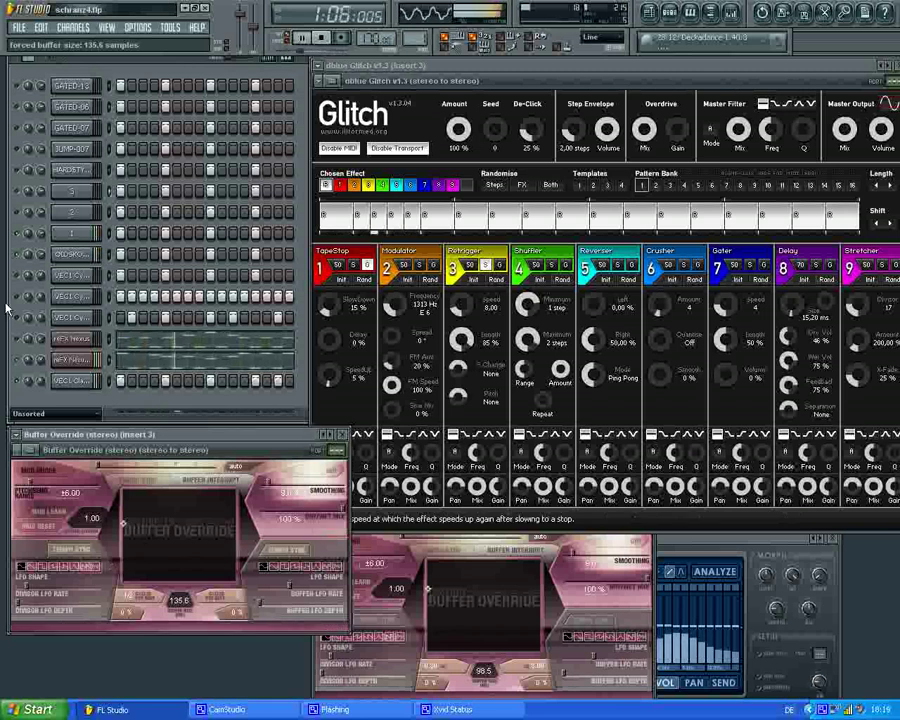
pyautogui.click(18, 234)
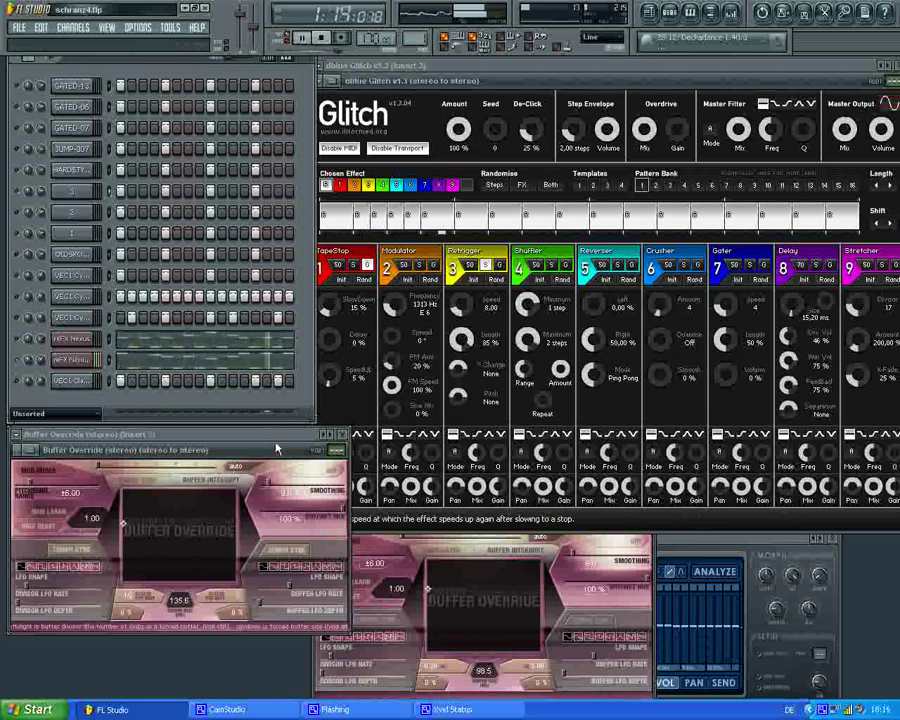
# Step: Gradually raise the TapeStop SlowDown in Glitch to 46% and unmute channel 1
pyautogui.moveTo(340, 312); pyautogui.dragTo(332, 307)
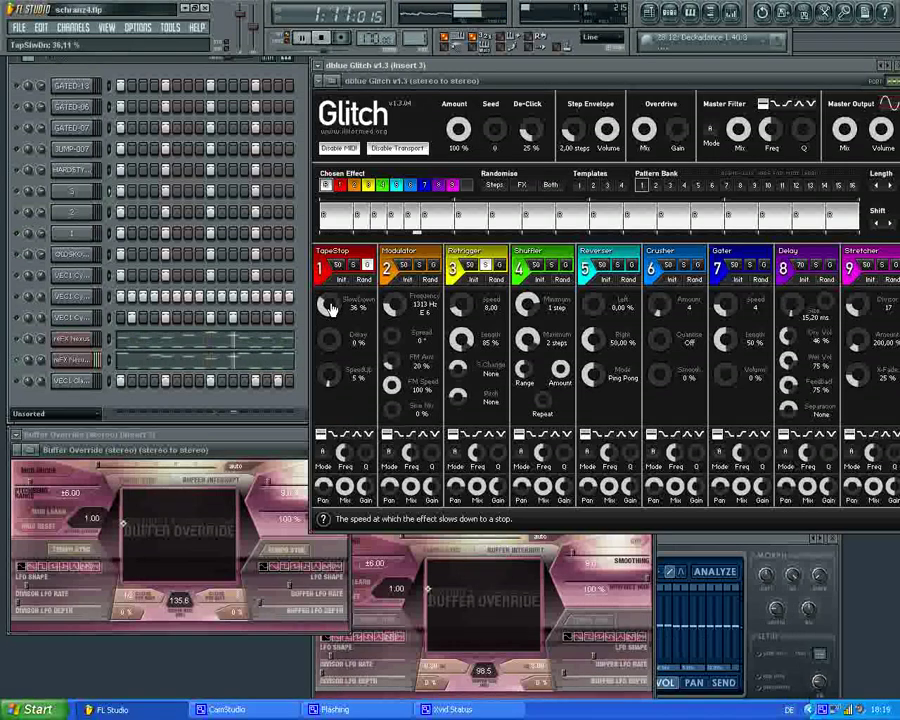
pyautogui.moveTo(332, 309); pyautogui.dragTo(332, 304)
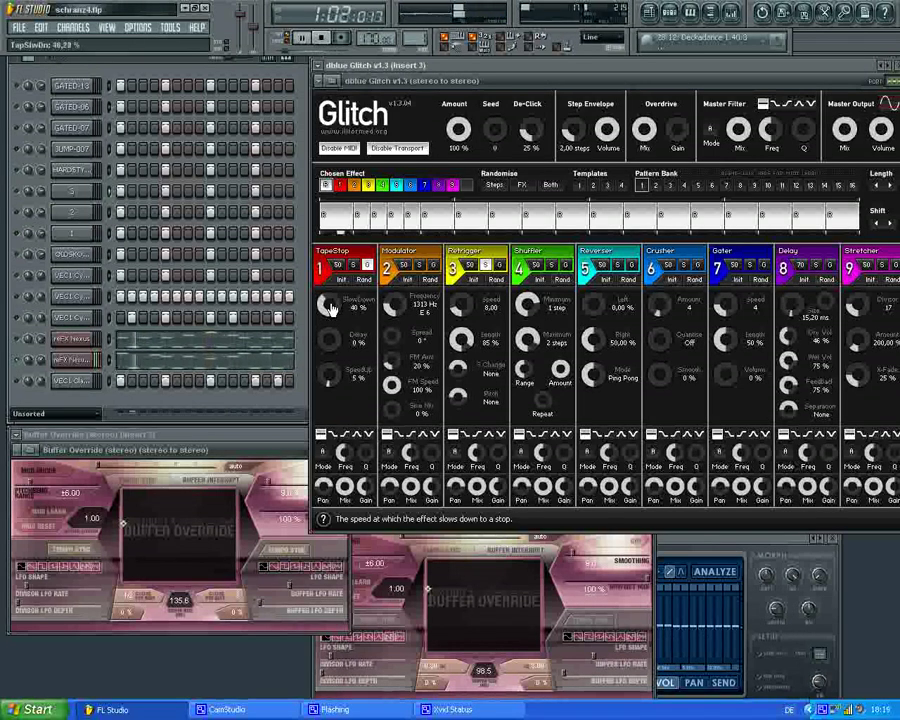
pyautogui.scroll(2, 331, 307)
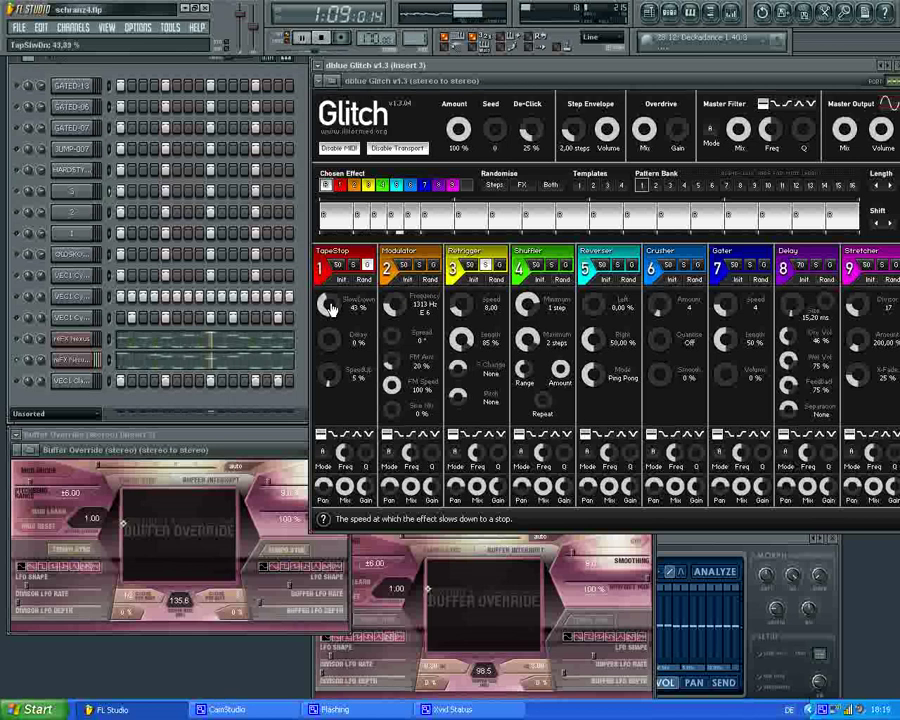
pyautogui.moveTo(331, 307); pyautogui.dragTo(331, 303)
pyautogui.click(21, 236)
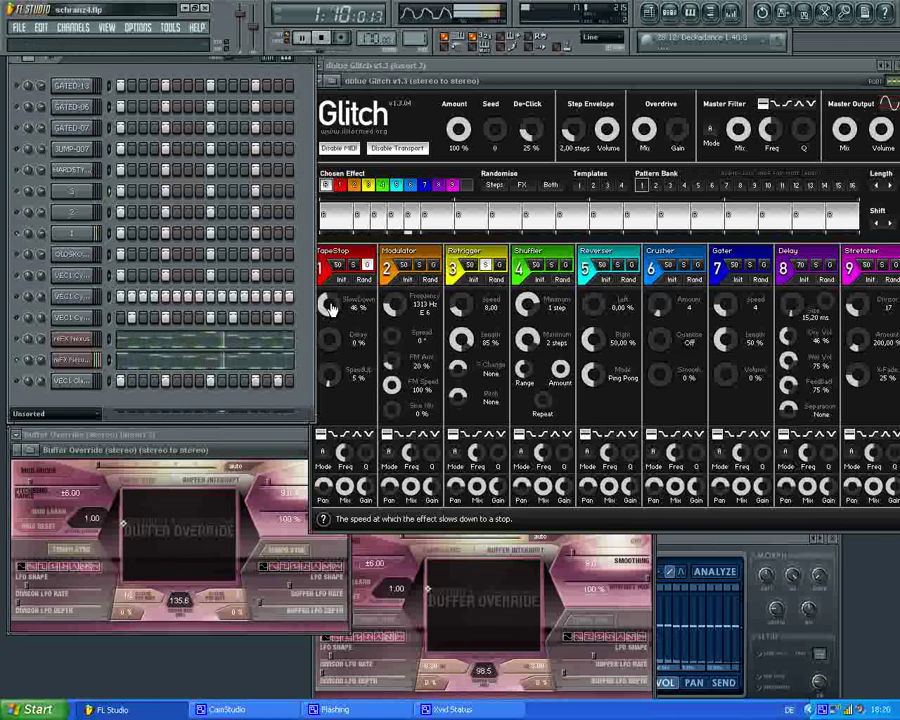
# Step: Sweep the TapeStop SlowDown in Glitch down to 6% and back up to 23%
pyautogui.moveTo(330, 304); pyautogui.dragTo(330, 306)
pyautogui.scroll(-3, 331, 307)
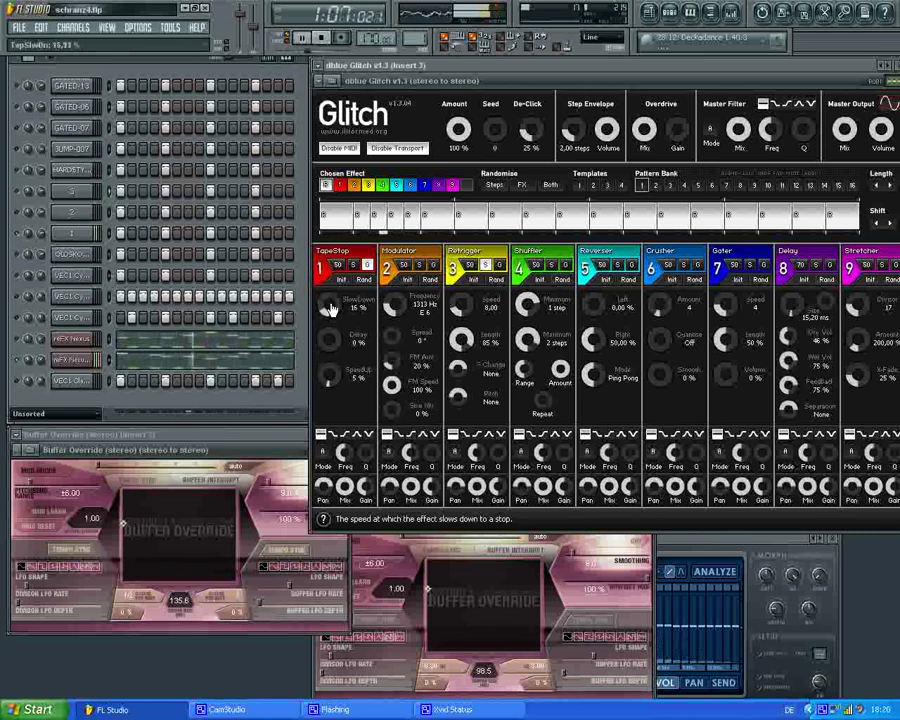
pyautogui.scroll(-2, 331, 307)
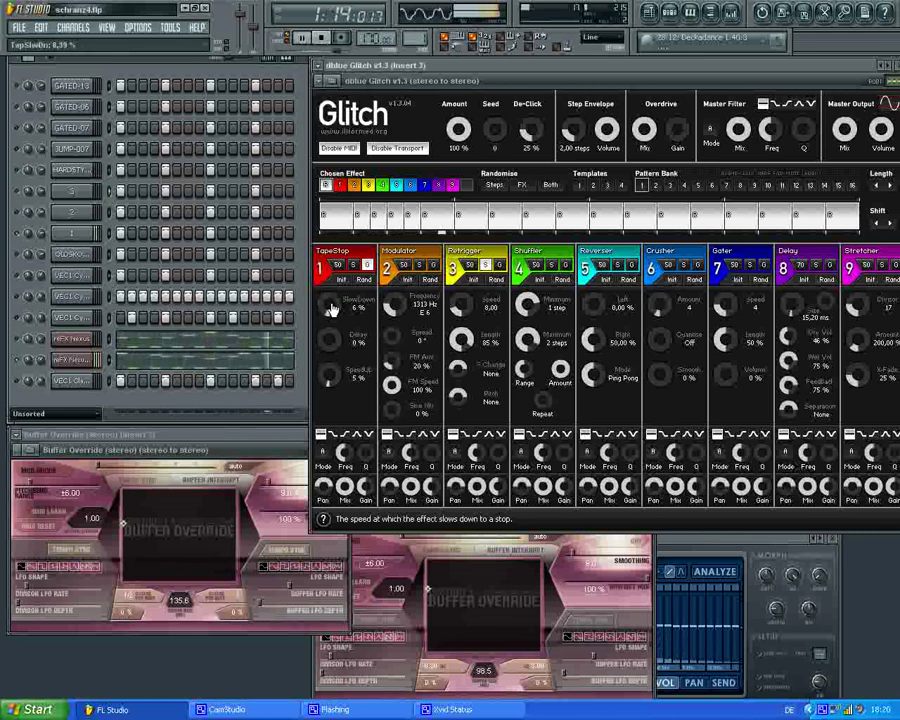
pyautogui.scroll(-6, 331, 307)
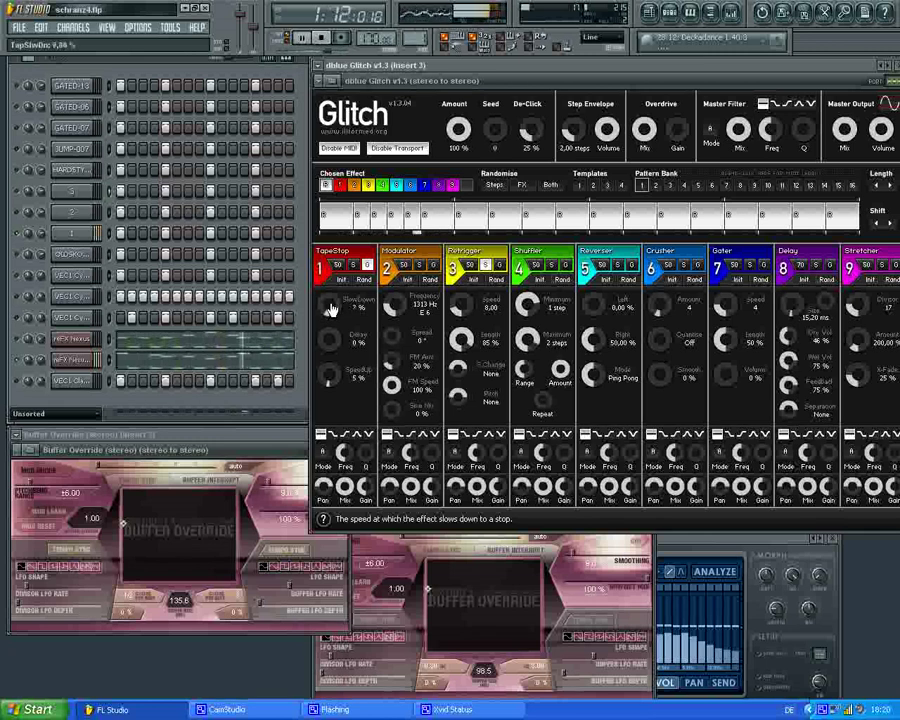
pyautogui.scroll(10, 331, 307)
# Step: Solo Shuffler in Glitch and switch the global effect to Retrigger, ending on Reverser
pyautogui.click(551, 267)
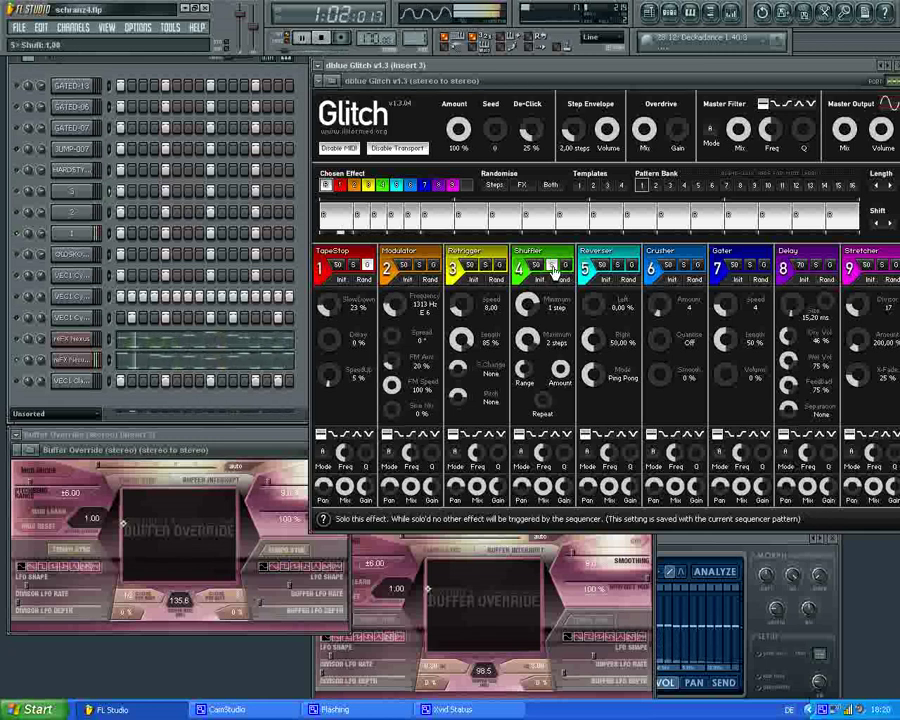
pyautogui.click(500, 266)
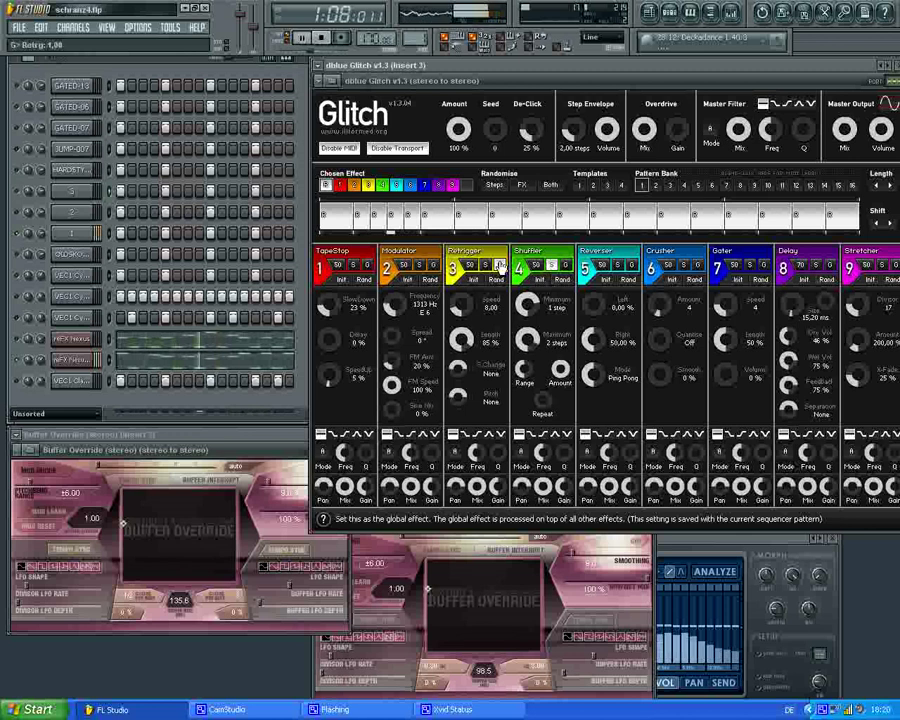
pyautogui.click(632, 266)
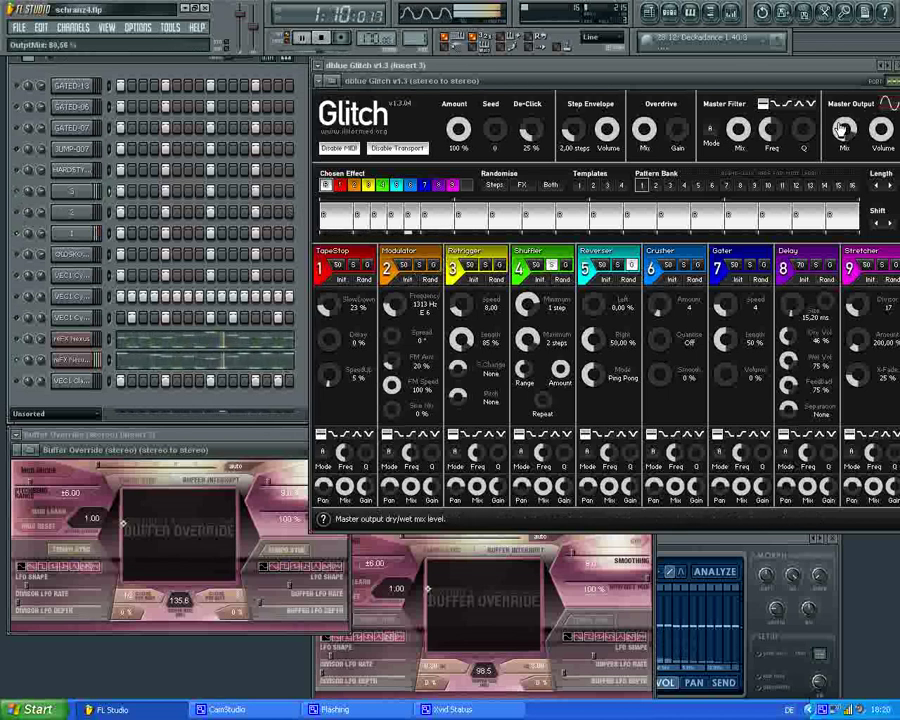
# Step: Lower the Glitch master output mix to 0% and toggle the mute of channel 3
pyautogui.scroll(-5, 843, 130)
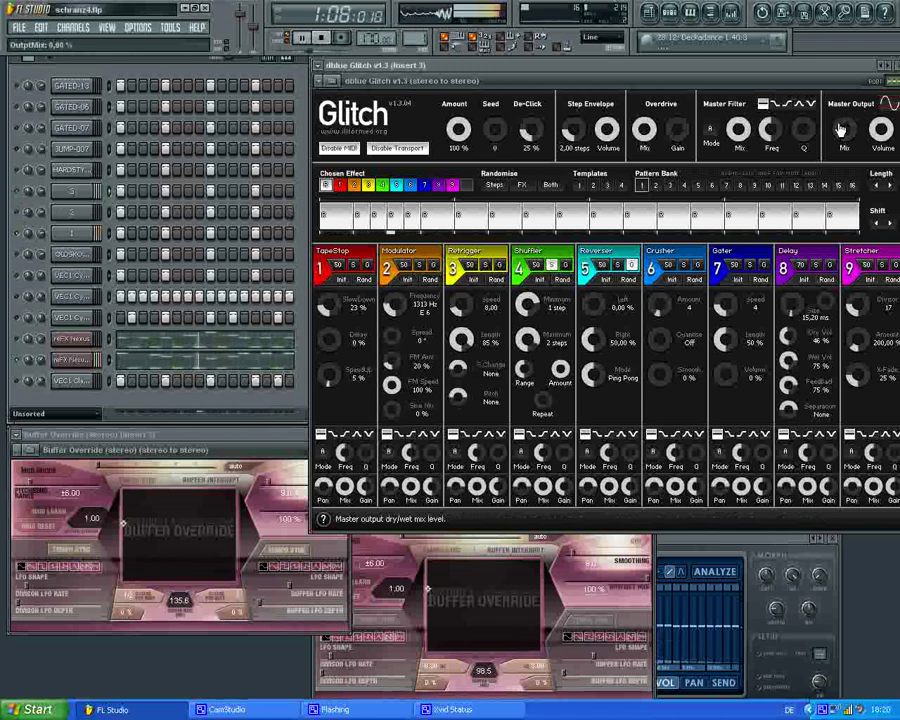
pyautogui.click(18, 192)
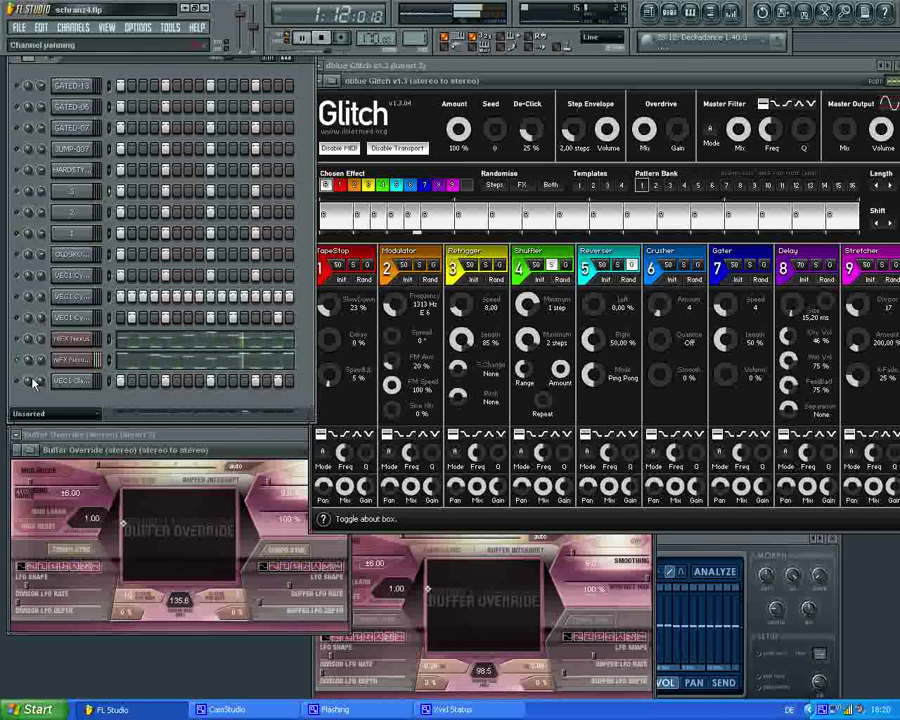
# Step: Sweep the mono Buffer Override through divisor 4.15 to divisor 2.06 and buffer size 84.4, and raise the Glitch master output mix to full
pyautogui.click(438, 586)
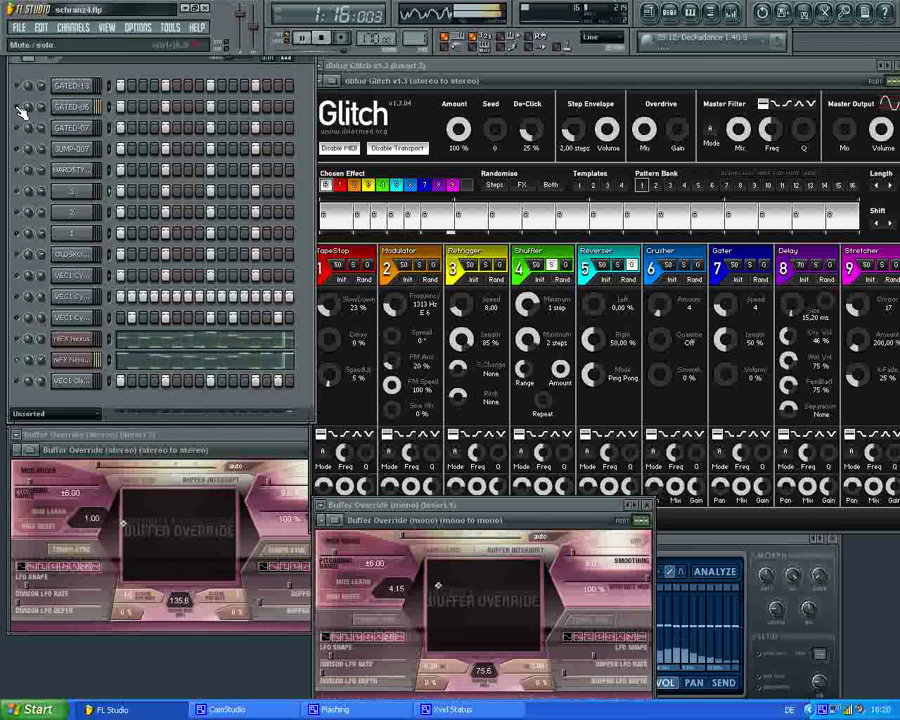
pyautogui.click(431, 586)
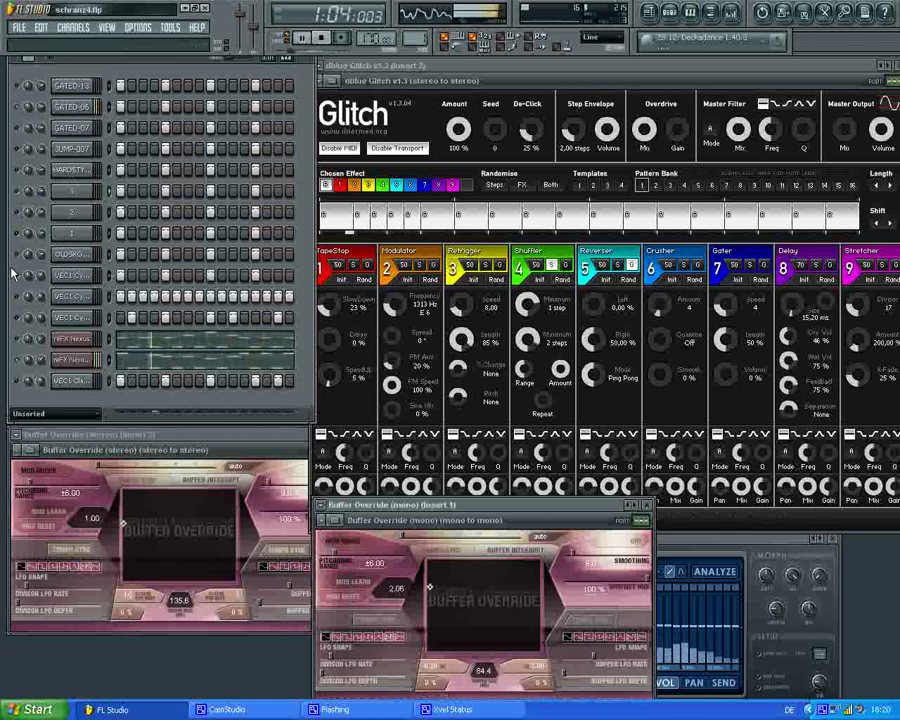
pyautogui.click(843, 137)
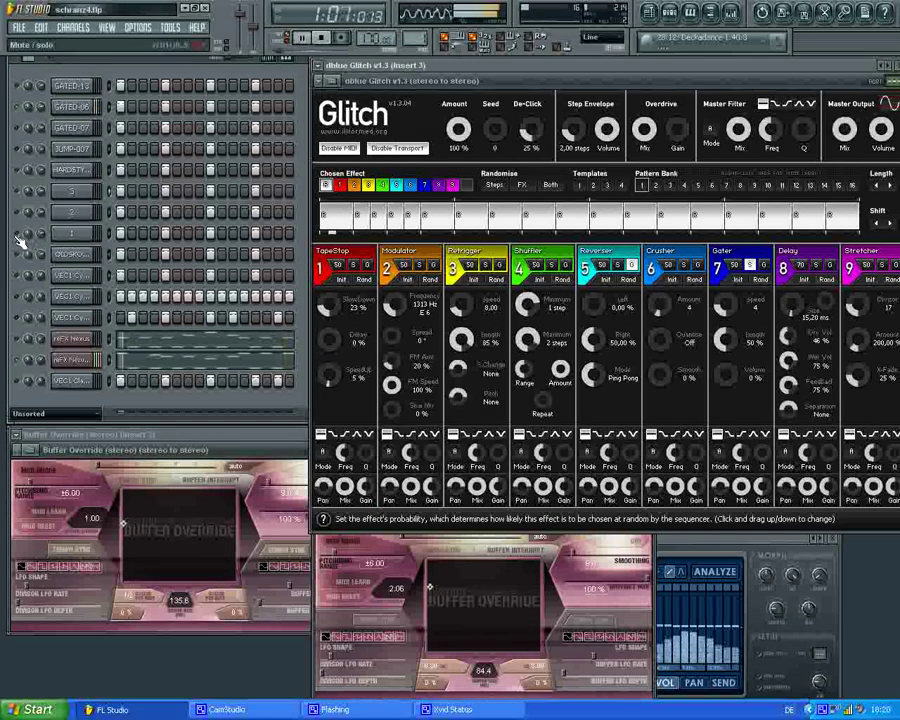
# Step: Set the mono Buffer Override to divisor 1.00 and buffer size 89.0, and solo Delay and finally Stretcher in Glitch
pyautogui.click(428, 582)
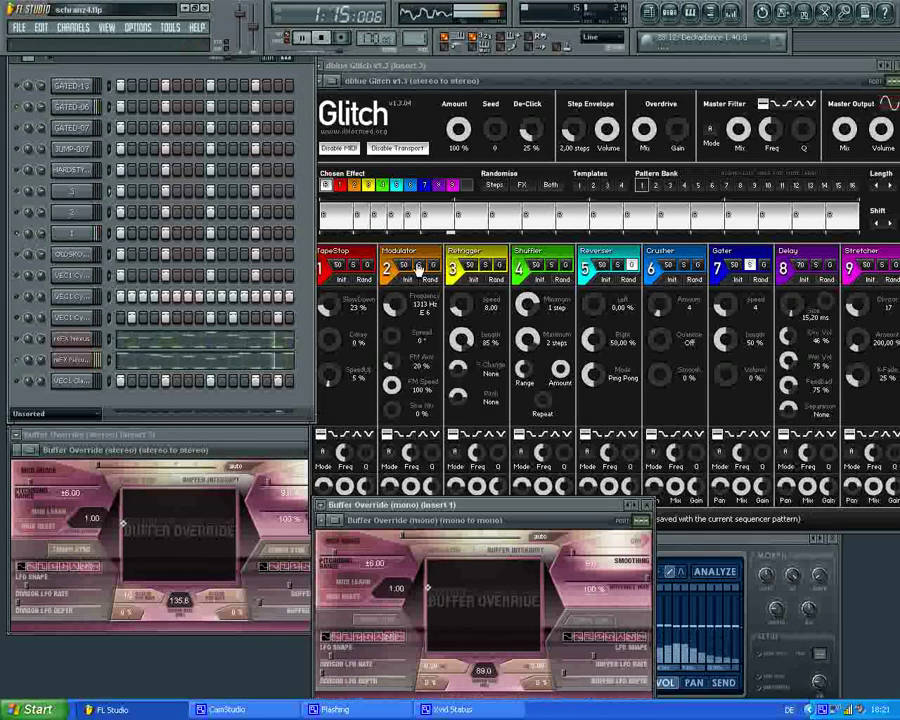
pyautogui.click(817, 267)
pyautogui.click(882, 267)
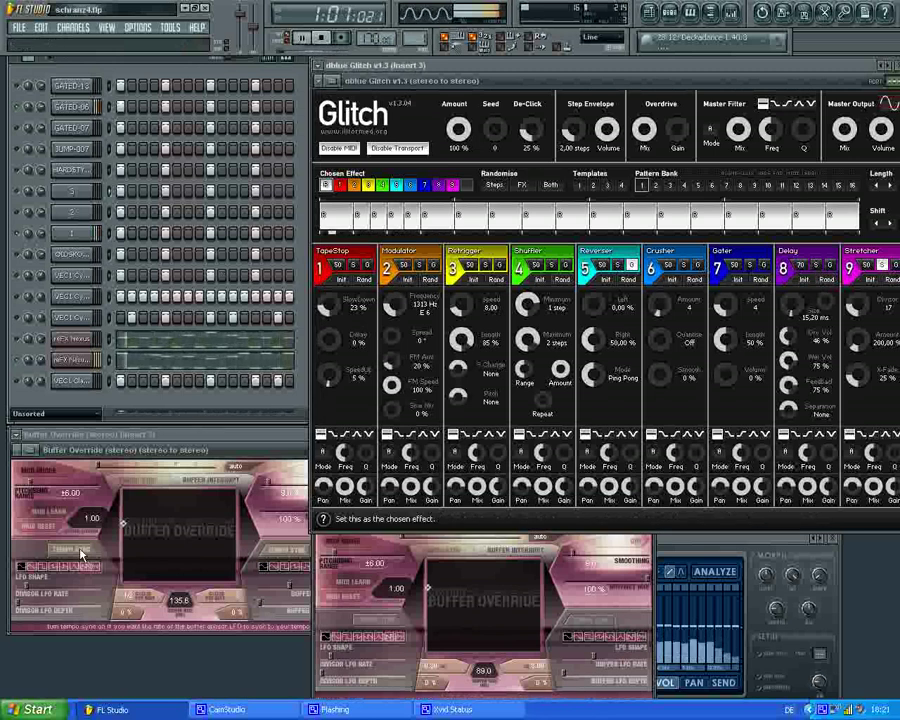
# Step: Sweep the stereo Buffer Override through divisors 3.63 and 48.31 to divisor 1.00 and buffer size 1.0, toggling the GATED-06 channel's mute during the sweep
pyautogui.moveTo(125, 530); pyautogui.dragTo(133, 555)
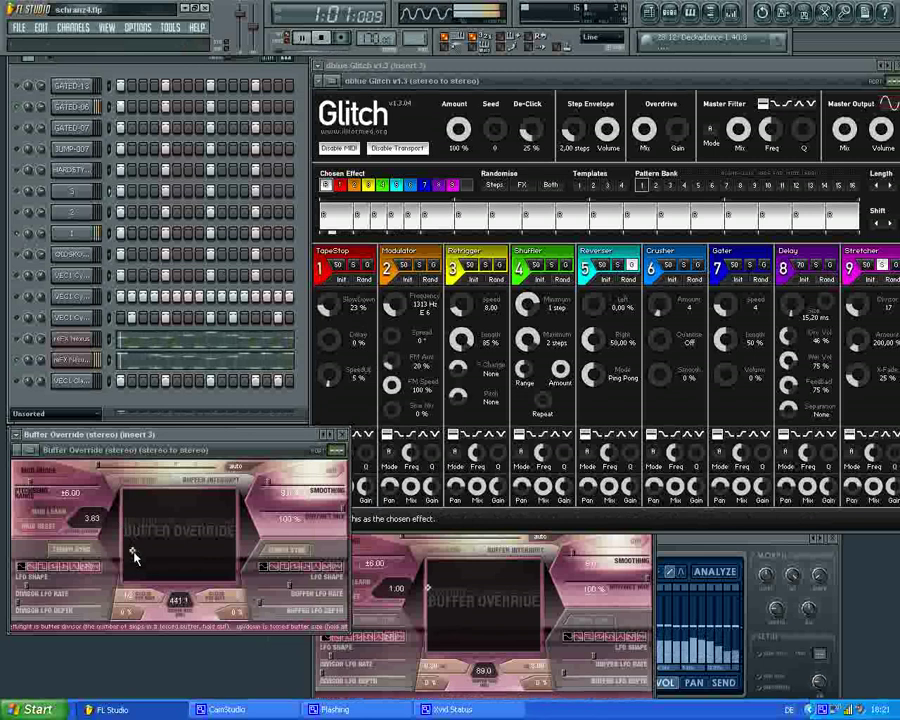
pyautogui.moveTo(151, 512)
pyautogui.mouseDown()
pyautogui.moveTo(134, 490)
pyautogui.moveTo(140, 500)
pyautogui.mouseUp()
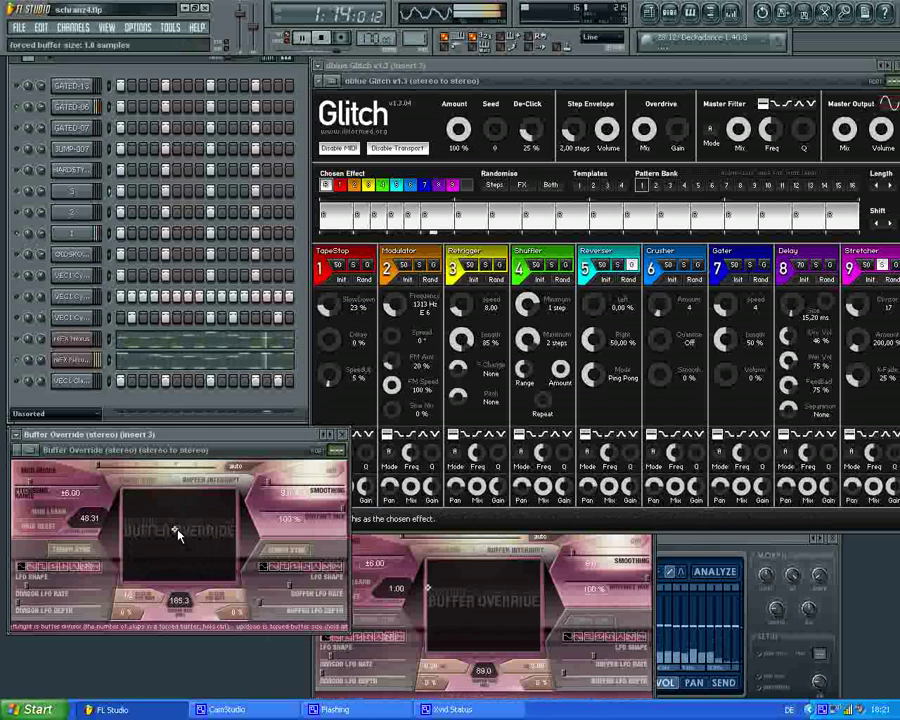
pyautogui.click(19, 107)
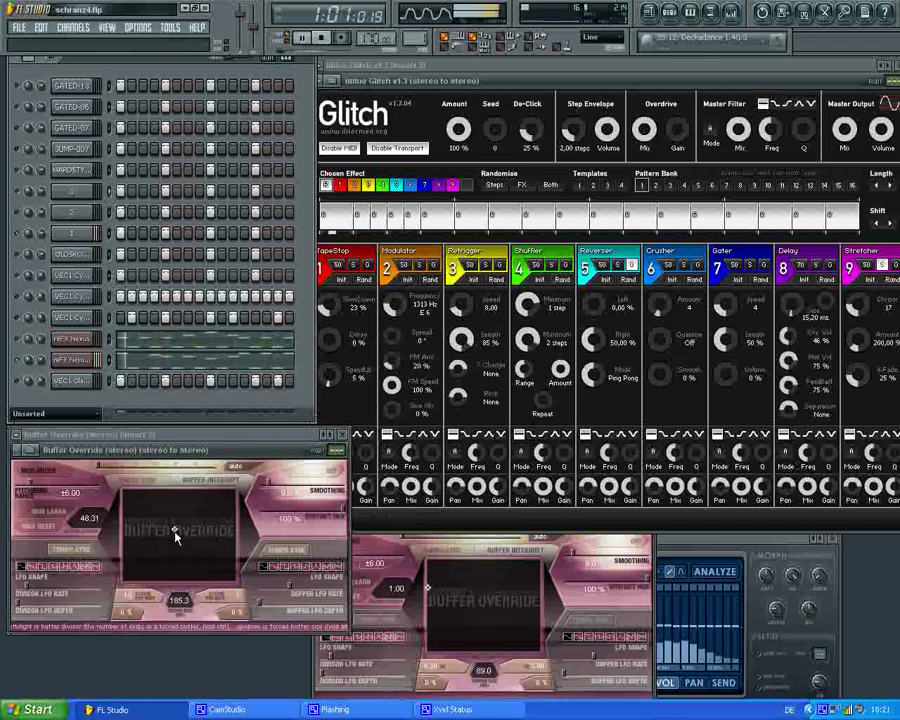
pyautogui.moveTo(174, 530); pyautogui.dragTo(4, 218)
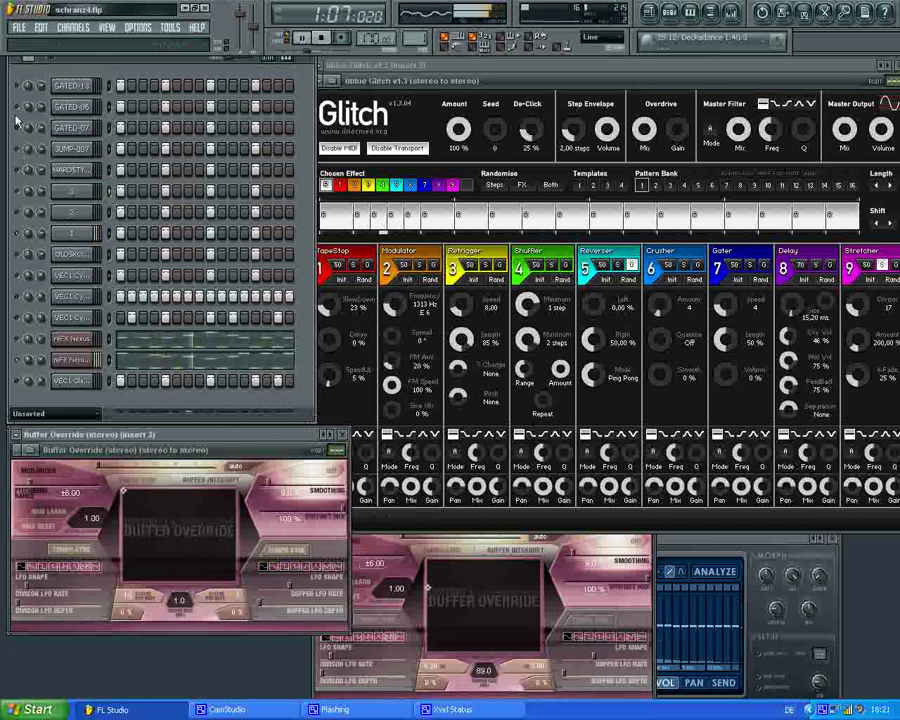